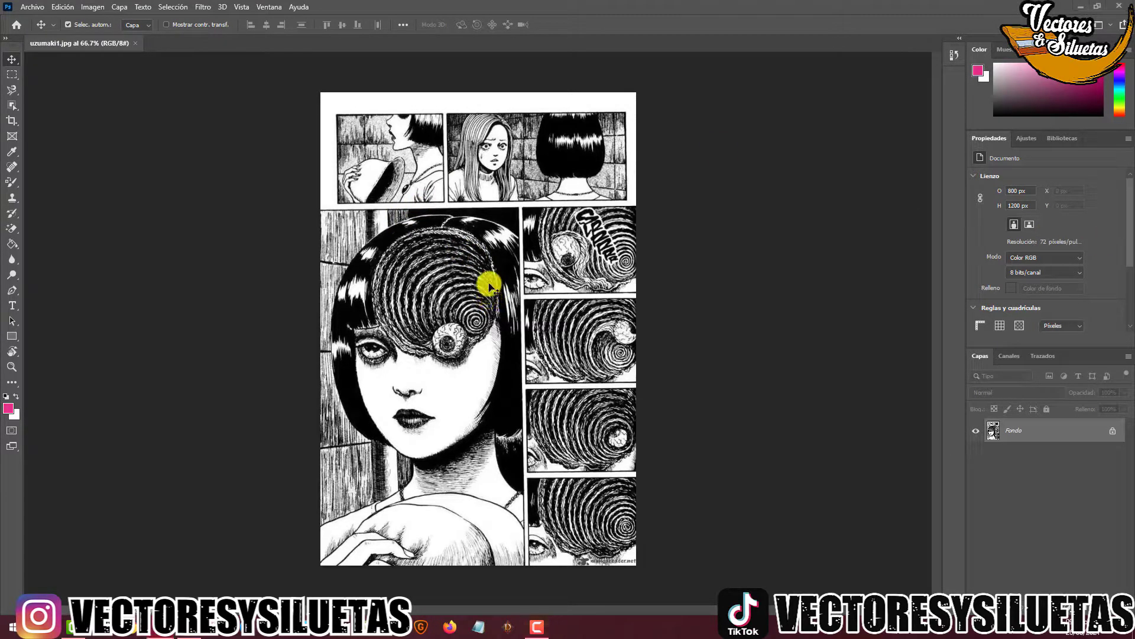
{"action": "key", "text": "z"}
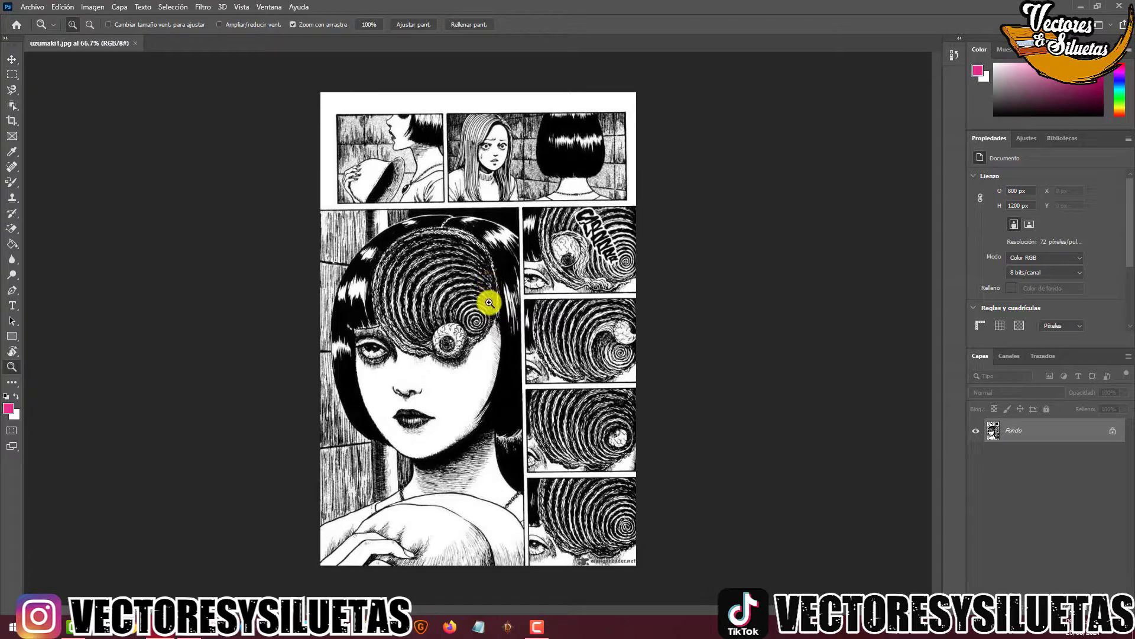
{"action": "key", "text": "v"}
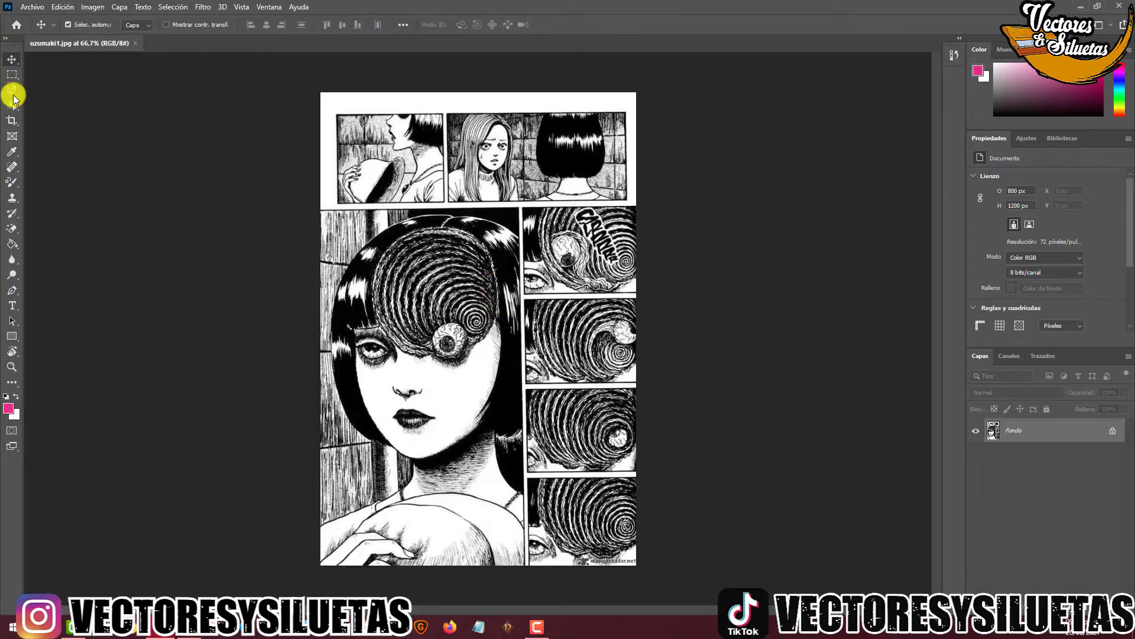
{"action": "left_click", "coordinate": [11, 120]}
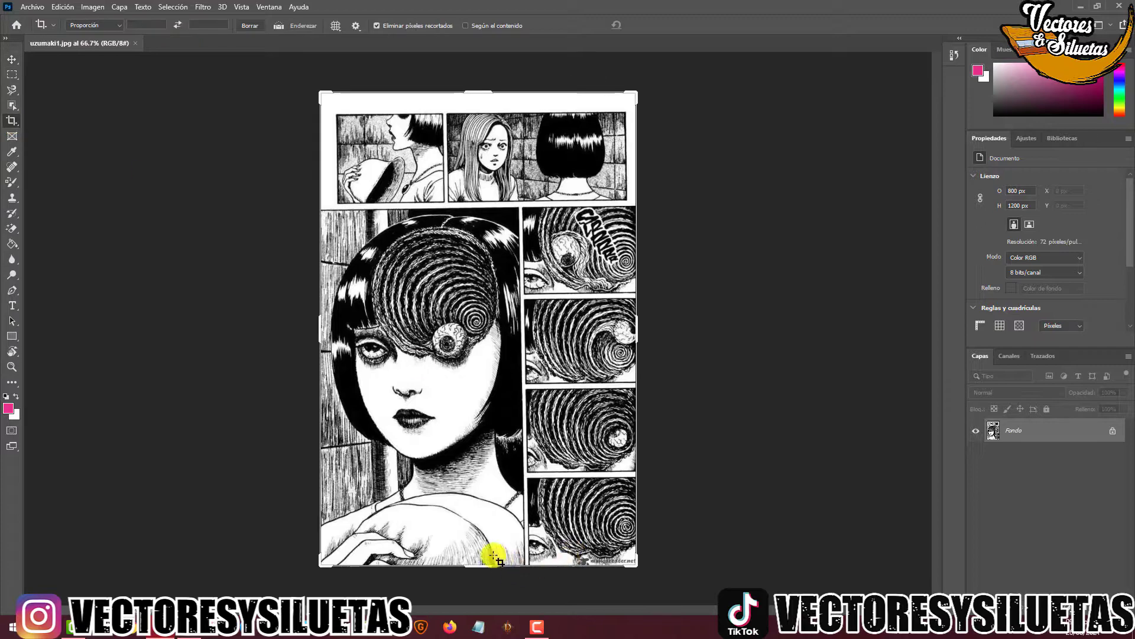
{"action": "mouse_move", "coordinate": [476, 562]}
{"action": "left_mouse_down"}
{"action": "mouse_move", "coordinate": [480, 549]}
{"action": "mouse_move", "coordinate": [483, 560]}
{"action": "left_mouse_up"}
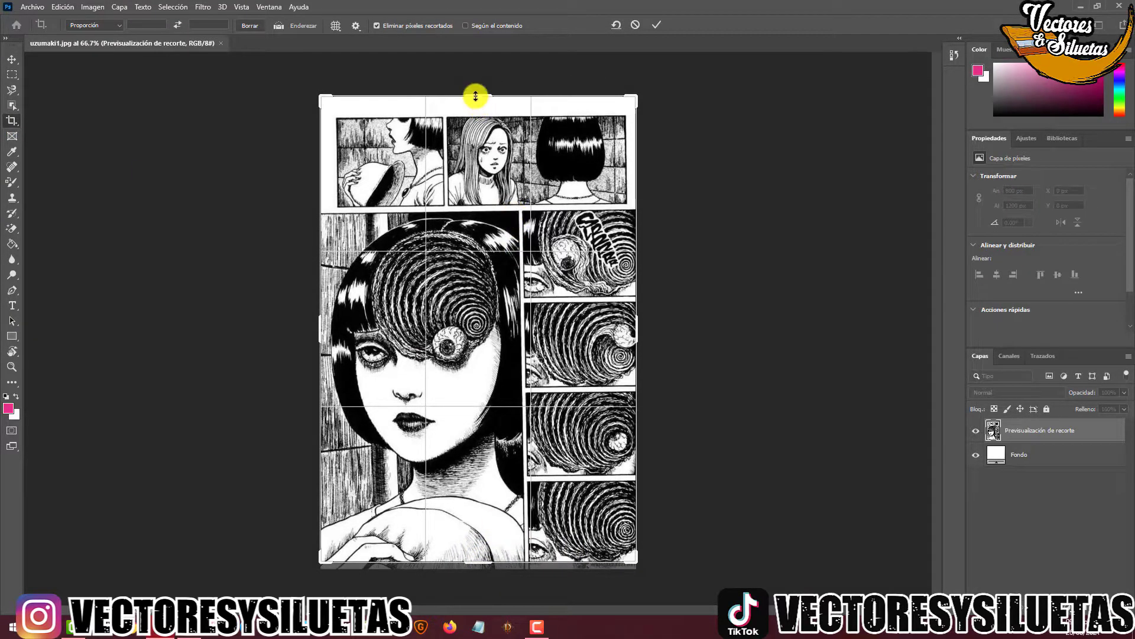
{"action": "left_click_drag", "start_coordinate": [473, 94], "coordinate": [482, 101]}
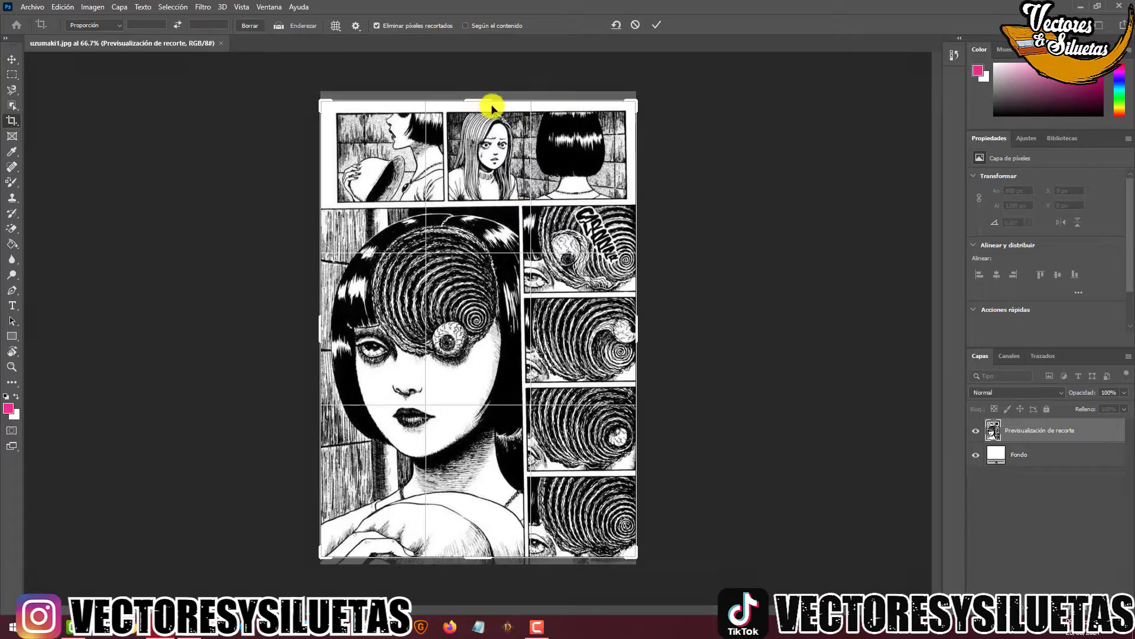
{"action": "key", "text": "Escape"}
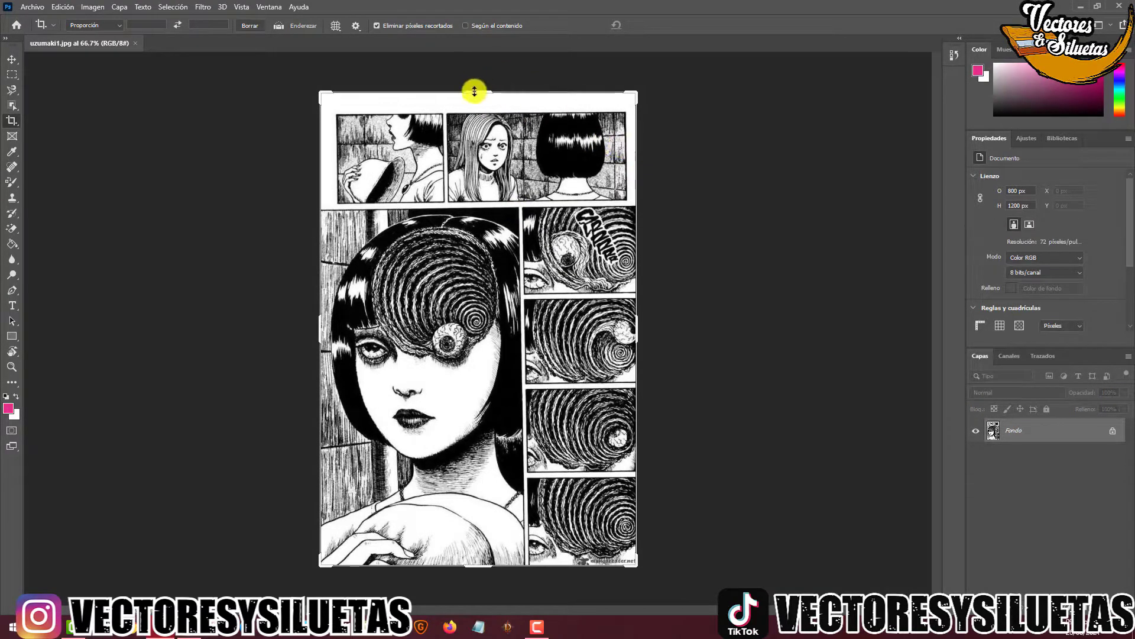
Crop thin strips off the upper and lower edges of the comic page, leaving a canvas of 800 × 1152 px
{"action": "left_click_drag", "start_coordinate": [474, 87], "coordinate": [476, 94]}
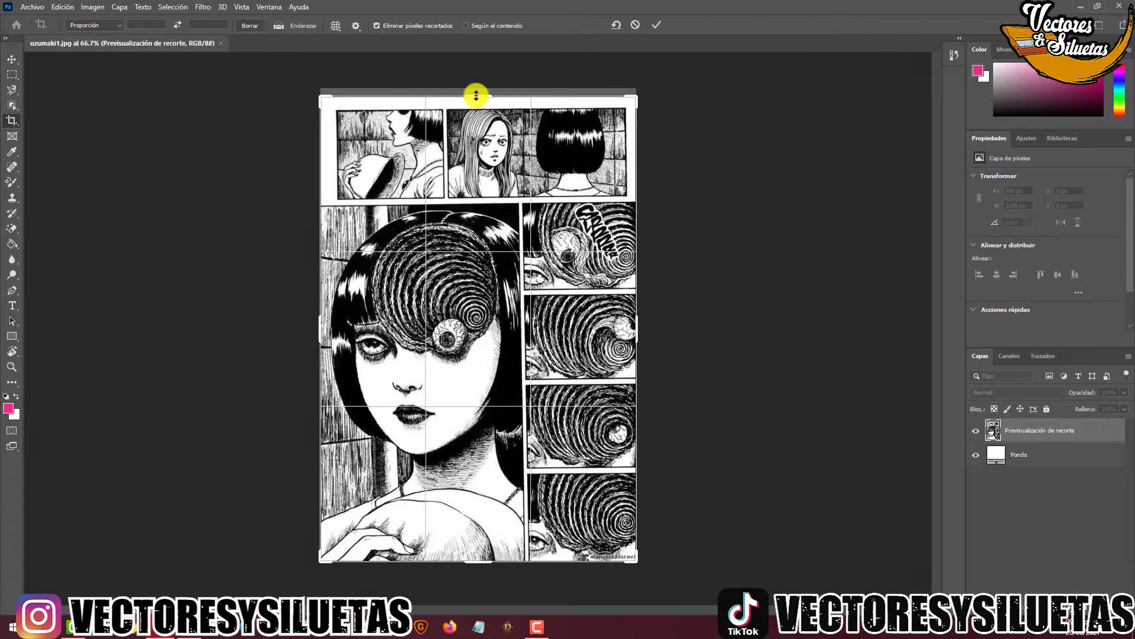
{"action": "key", "text": "Return"}
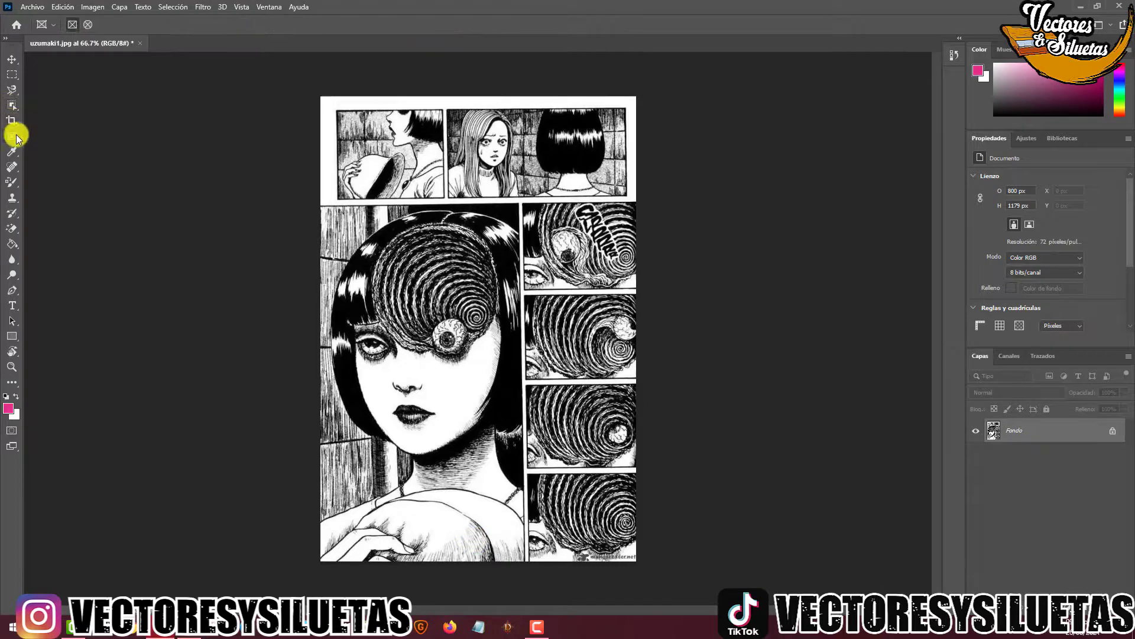
{"action": "left_click", "coordinate": [12, 122]}
{"action": "mouse_move", "coordinate": [487, 563]}
{"action": "left_mouse_down"}
{"action": "mouse_move", "coordinate": [489, 550]}
{"action": "mouse_move", "coordinate": [494, 559]}
{"action": "left_mouse_up"}
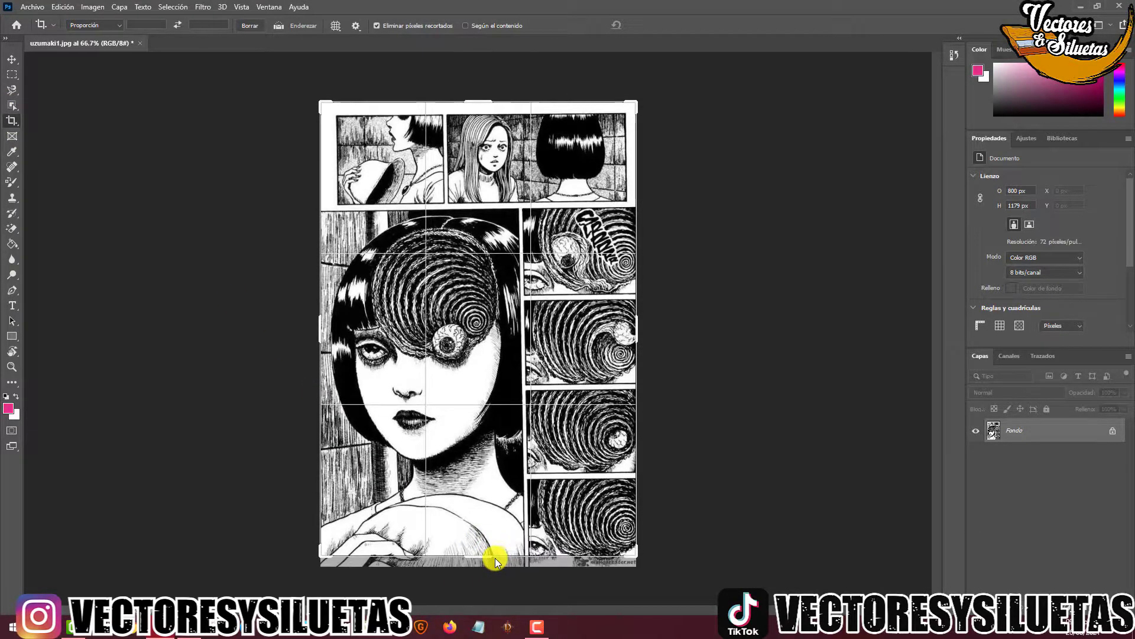
{"action": "key", "text": "Return"}
Erase the white page border and the gutters between the comic panels to transparency with the Magic Eraser
{"action": "key", "text": "z"}
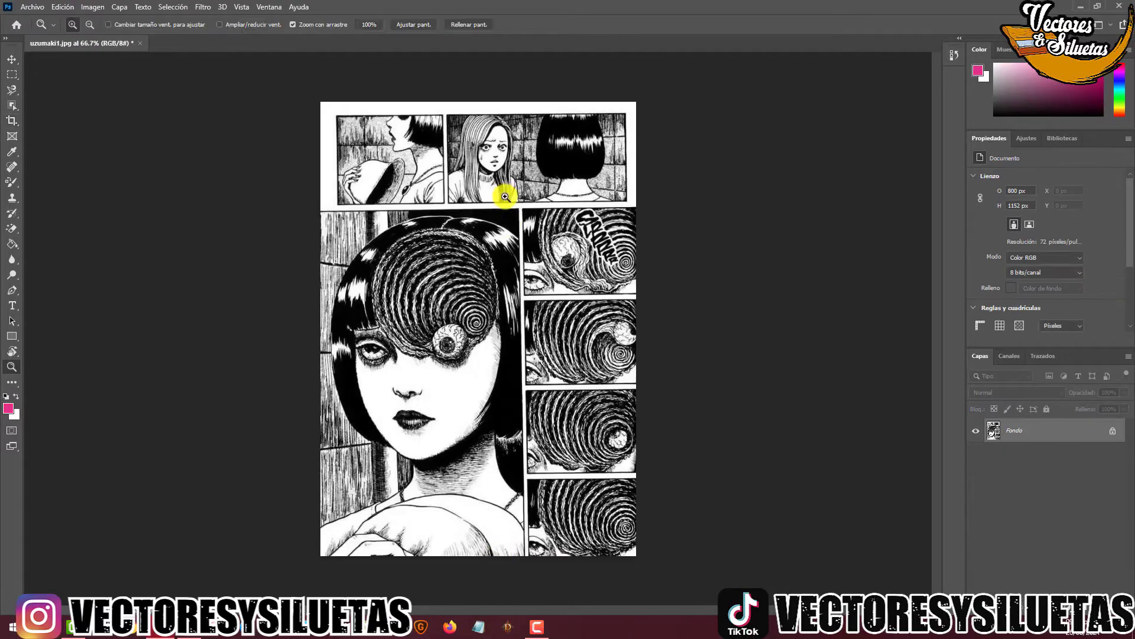
{"action": "left_click_drag", "start_coordinate": [505, 196], "coordinate": [482, 183]}
{"action": "right_click", "coordinate": [581, 295]}
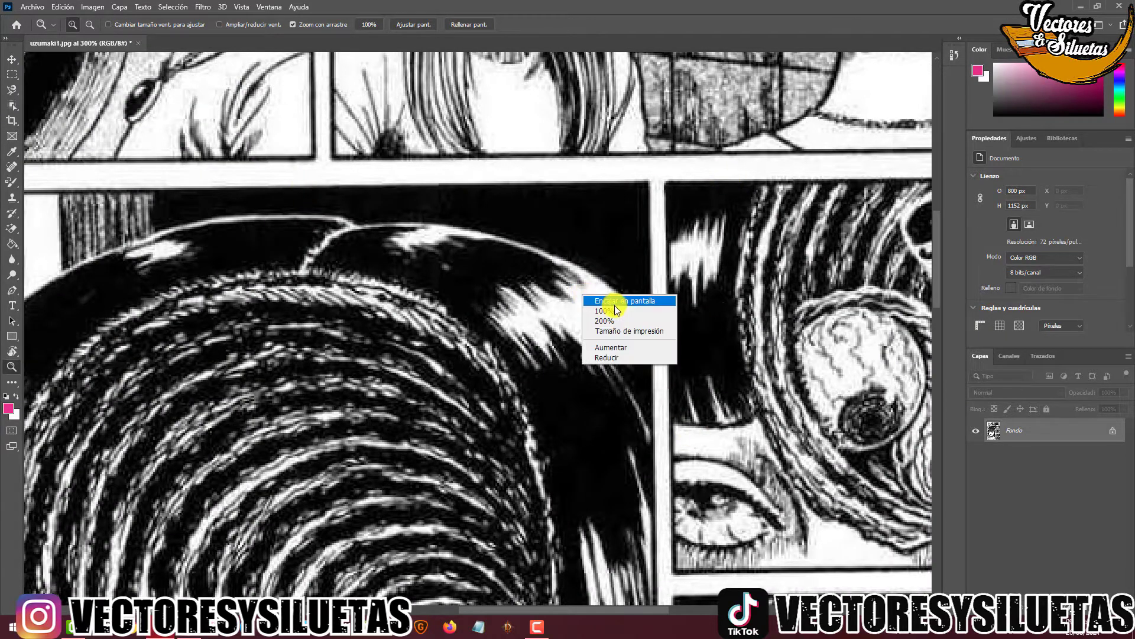
{"action": "left_click", "coordinate": [615, 304]}
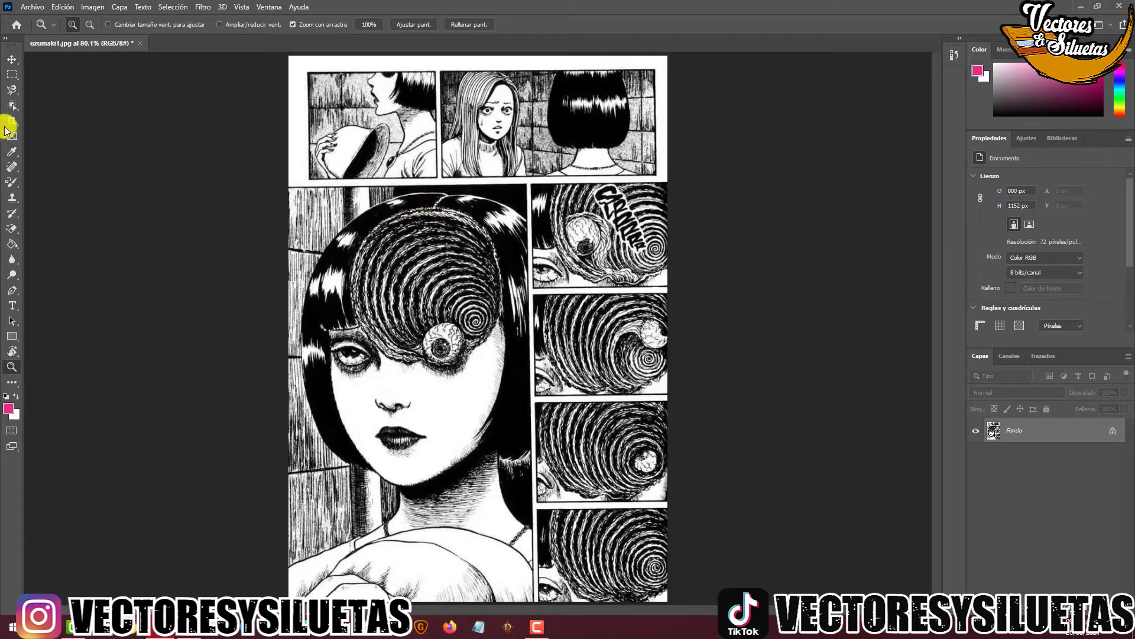
{"action": "left_click", "coordinate": [12, 228]}
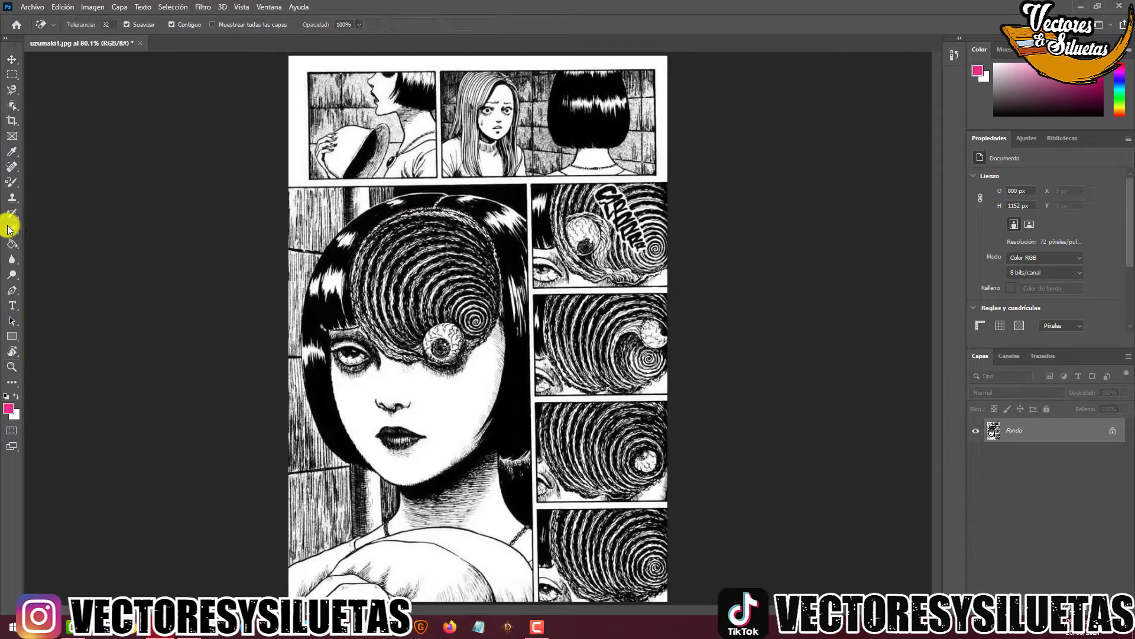
{"action": "left_click", "coordinate": [299, 155]}
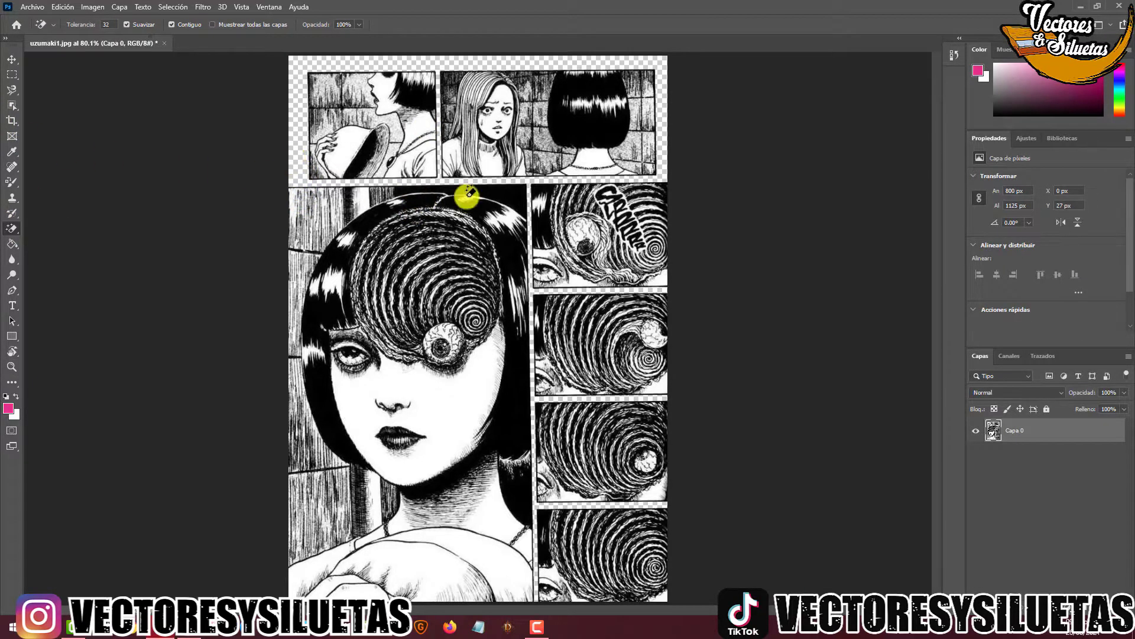
{"action": "key", "text": "v"}
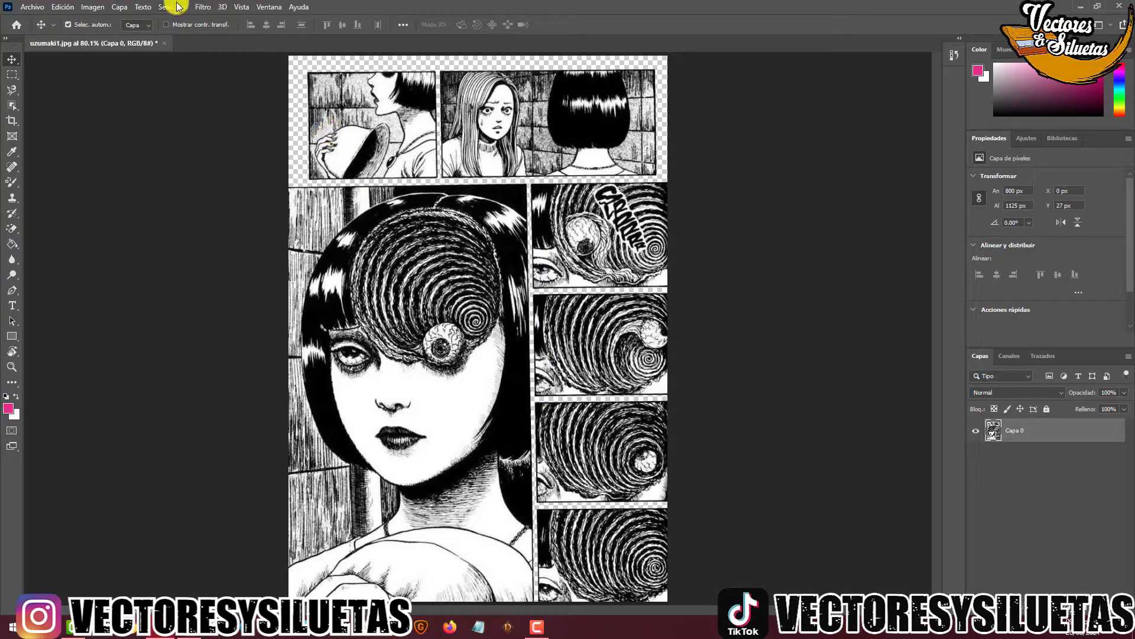
Increase the page's contrast with a Levels adjustment, setting the input levels to 41, 1.56 and 207
{"action": "left_click", "coordinate": [101, 7]}
{"action": "mouse_move", "coordinate": [96, 36]}
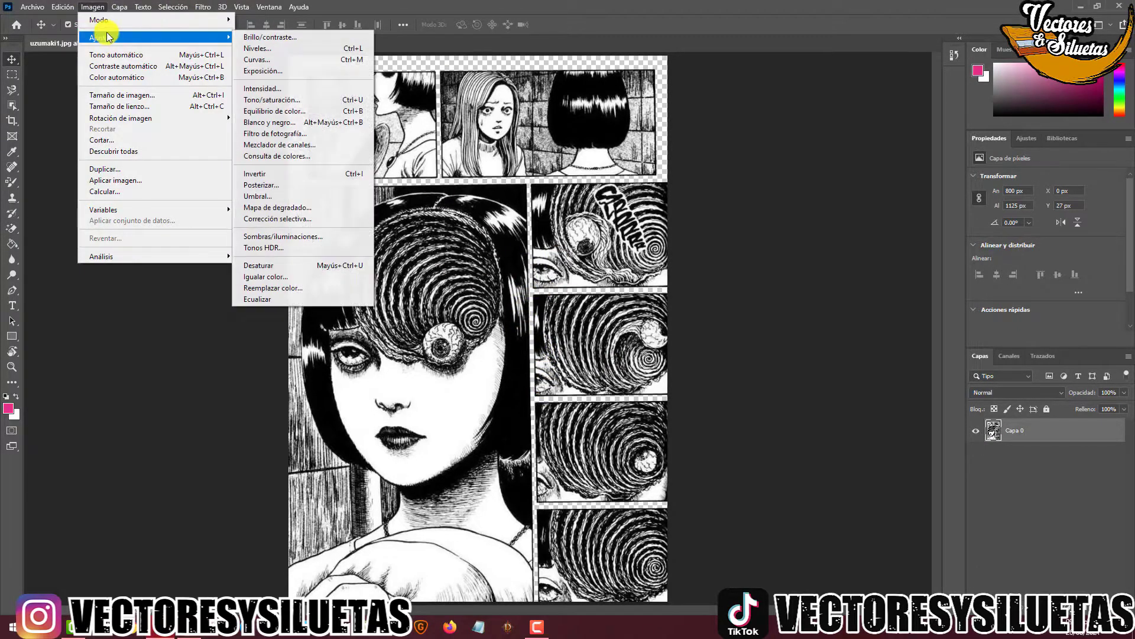
{"action": "left_click", "coordinate": [269, 49]}
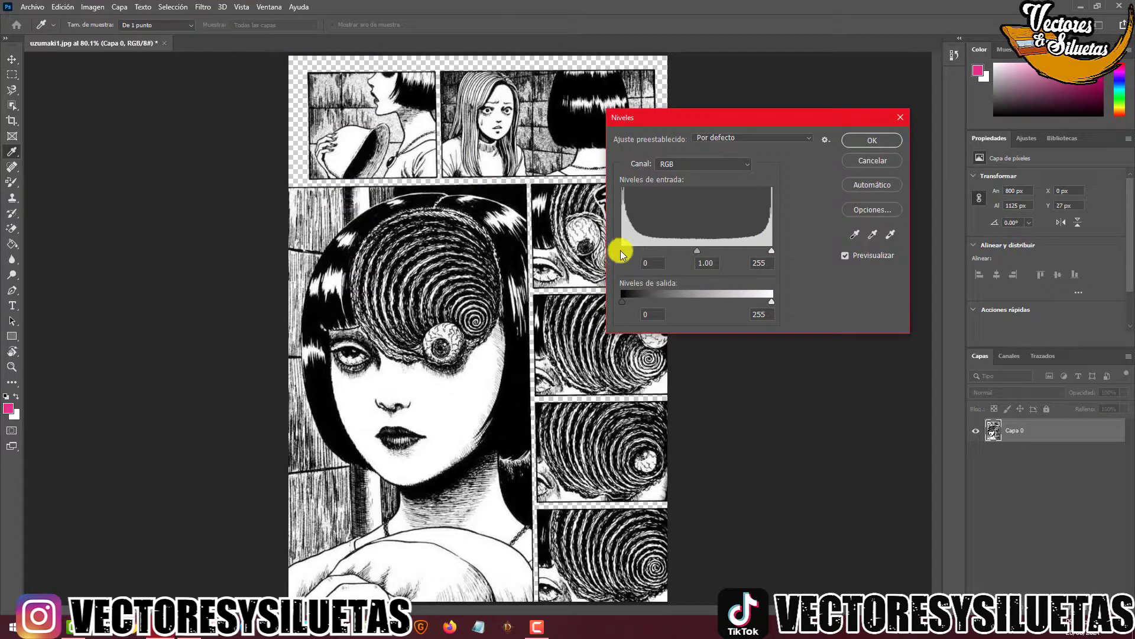
{"action": "left_click_drag", "start_coordinate": [622, 251], "coordinate": [690, 250]}
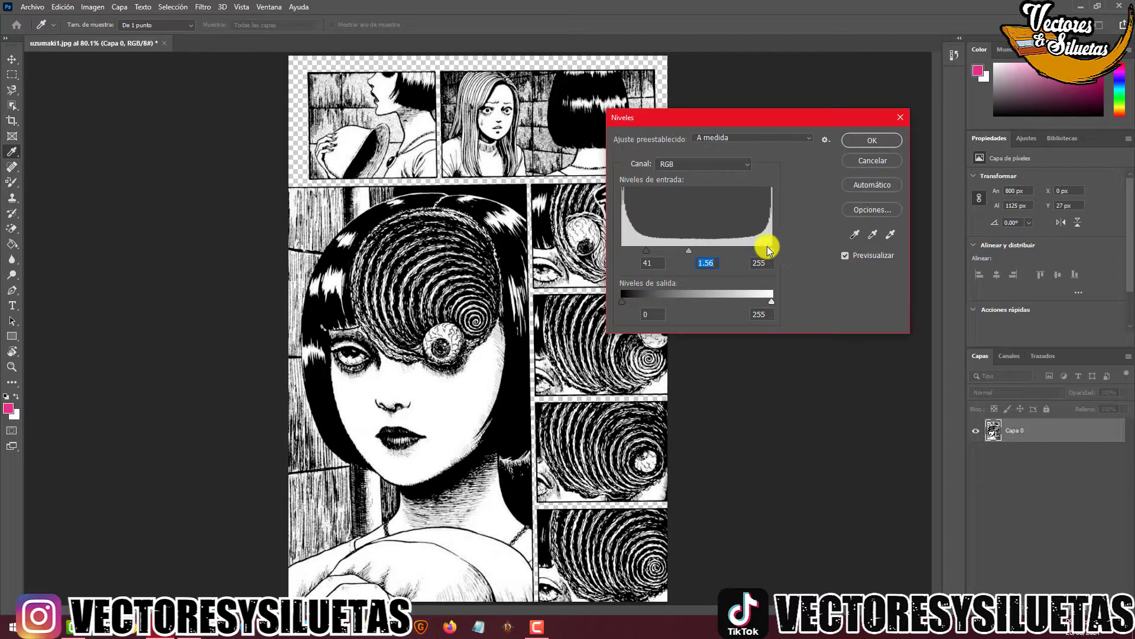
{"action": "left_click_drag", "start_coordinate": [771, 250], "coordinate": [744, 247]}
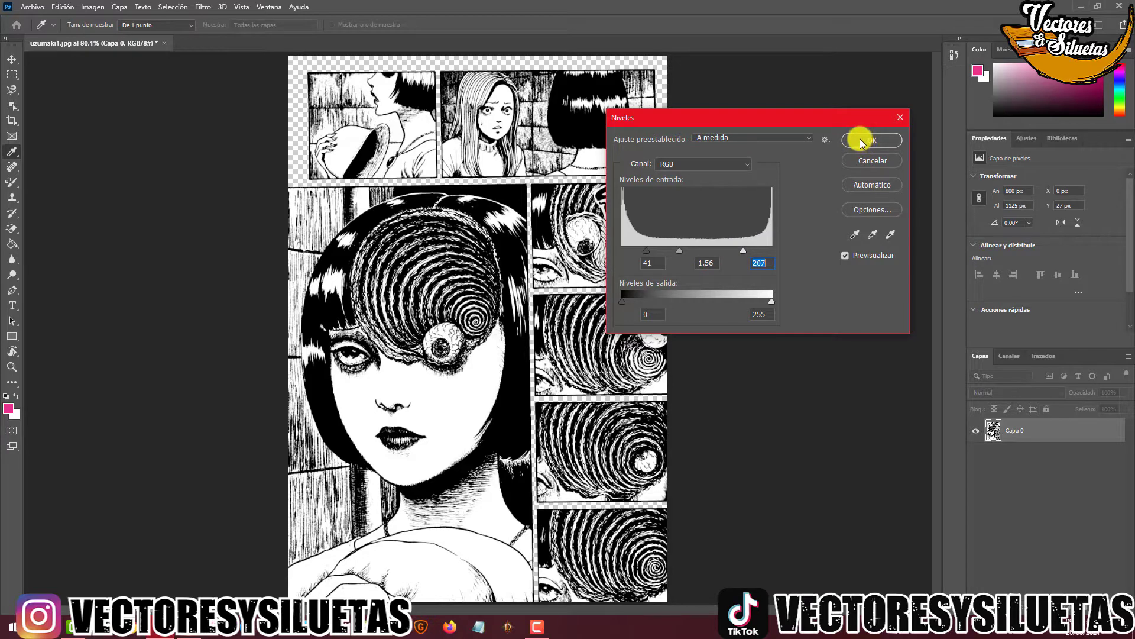
{"action": "left_click_drag", "start_coordinate": [741, 114], "coordinate": [656, 119]}
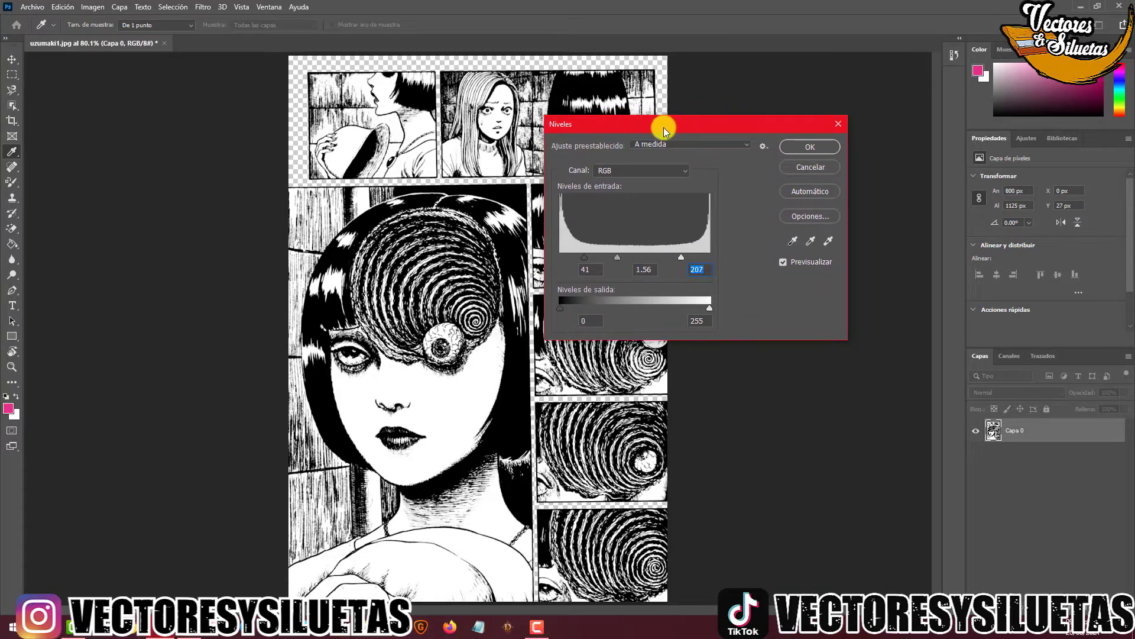
{"action": "left_click", "coordinate": [772, 145]}
Examine the contrast and line work of the page after the Levels adjustment at a closer zoom
{"action": "key", "text": "z"}
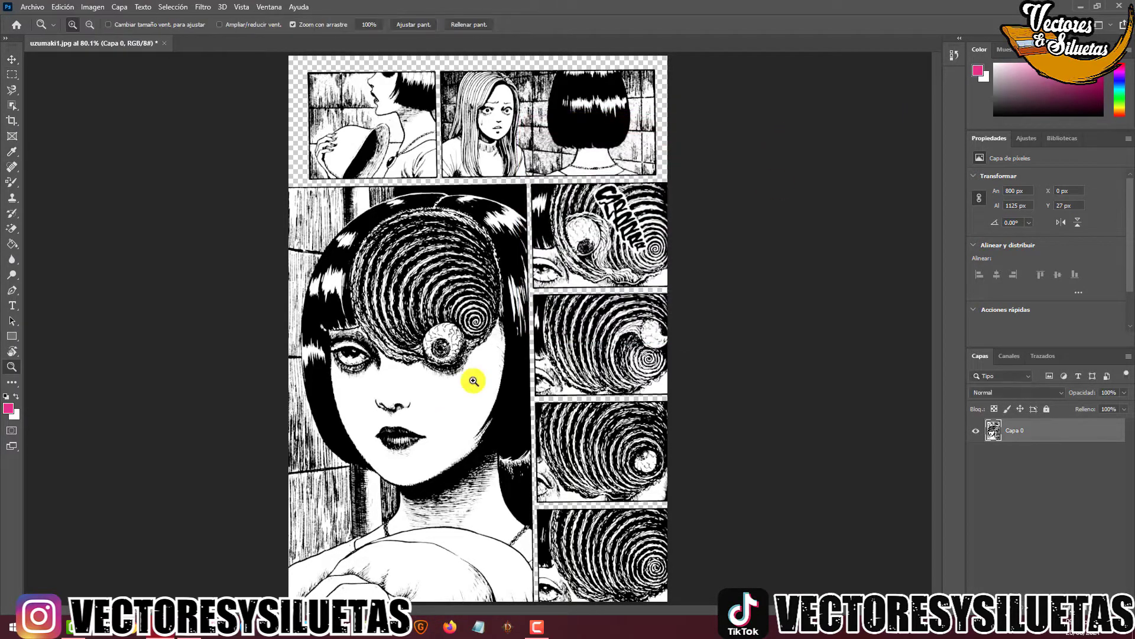
{"action": "left_click", "coordinate": [481, 362]}
{"action": "left_click_drag", "start_coordinate": [487, 348], "coordinate": [460, 325]}
{"action": "scroll", "coordinate": [468, 222], "scroll_direction": "up", "scroll_amount": 1}
{"action": "scroll", "coordinate": [468, 222], "scroll_direction": "up", "scroll_amount": 1}
{"action": "key", "text": "v"}
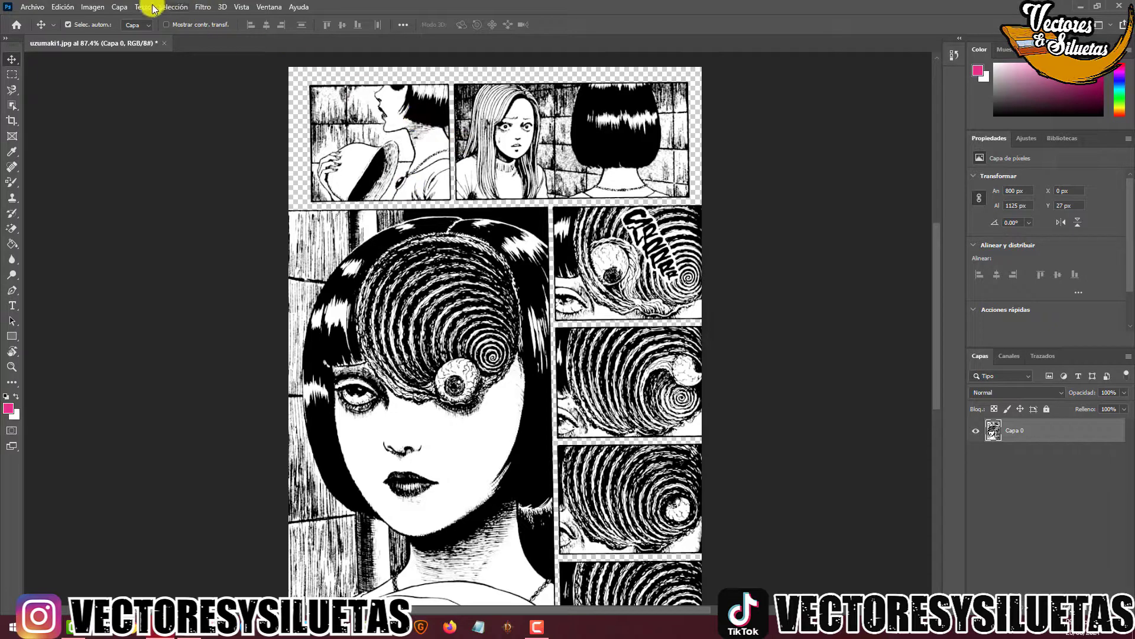
{"action": "left_click", "coordinate": [93, 7]}
{"action": "mouse_move", "coordinate": [100, 20]}
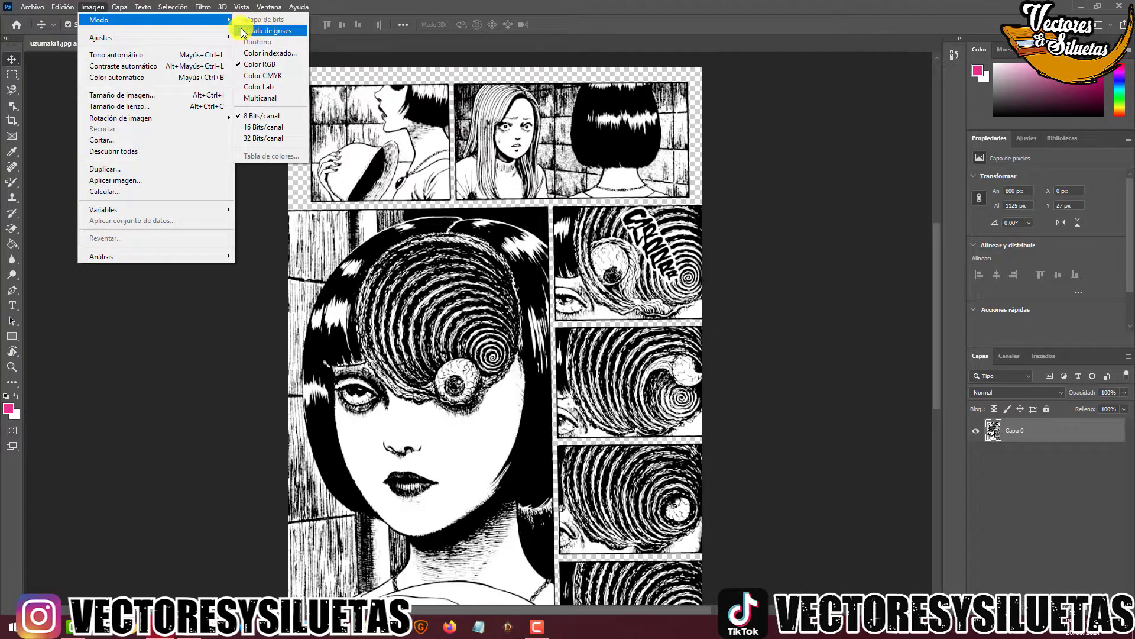
{"action": "left_click", "coordinate": [92, 7]}
Resize the image to a height of 35 cm with the proportions linked
{"action": "left_click", "coordinate": [93, 8]}
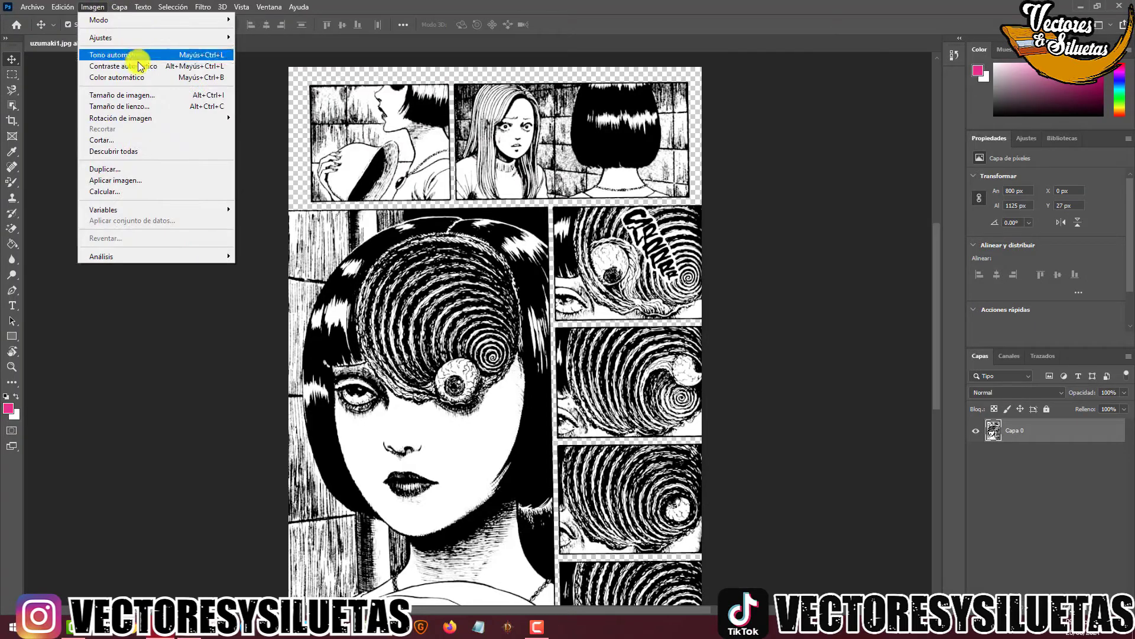
{"action": "left_click", "coordinate": [136, 95]}
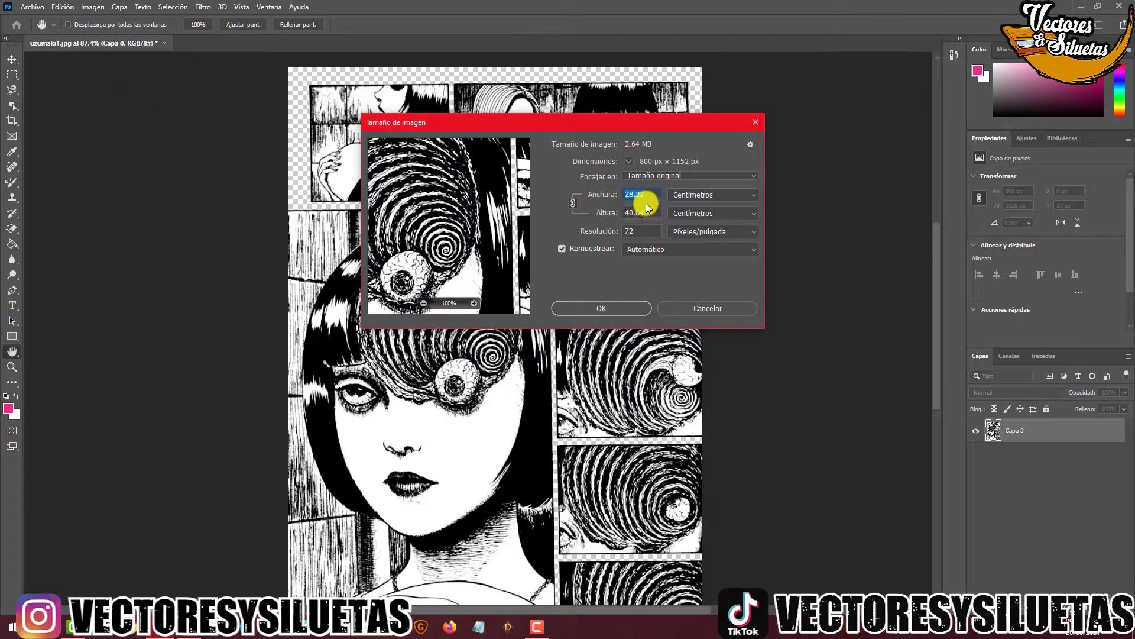
{"action": "left_click", "coordinate": [640, 214]}
{"action": "left_click_drag", "start_coordinate": [640, 215], "coordinate": [604, 211]}
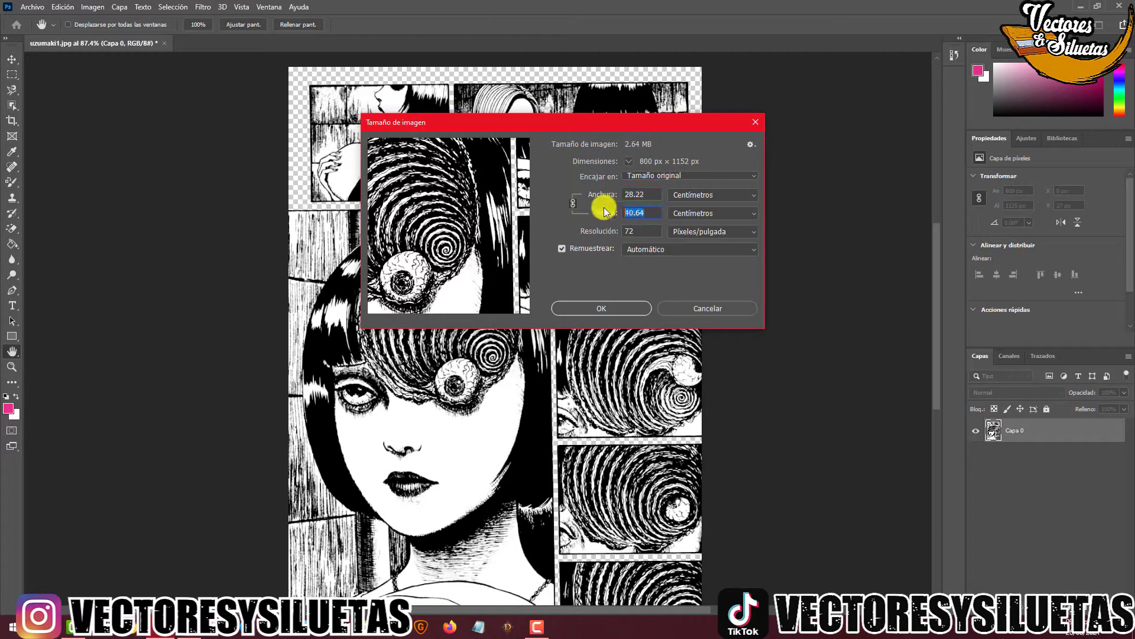
{"action": "type", "text": "35"}
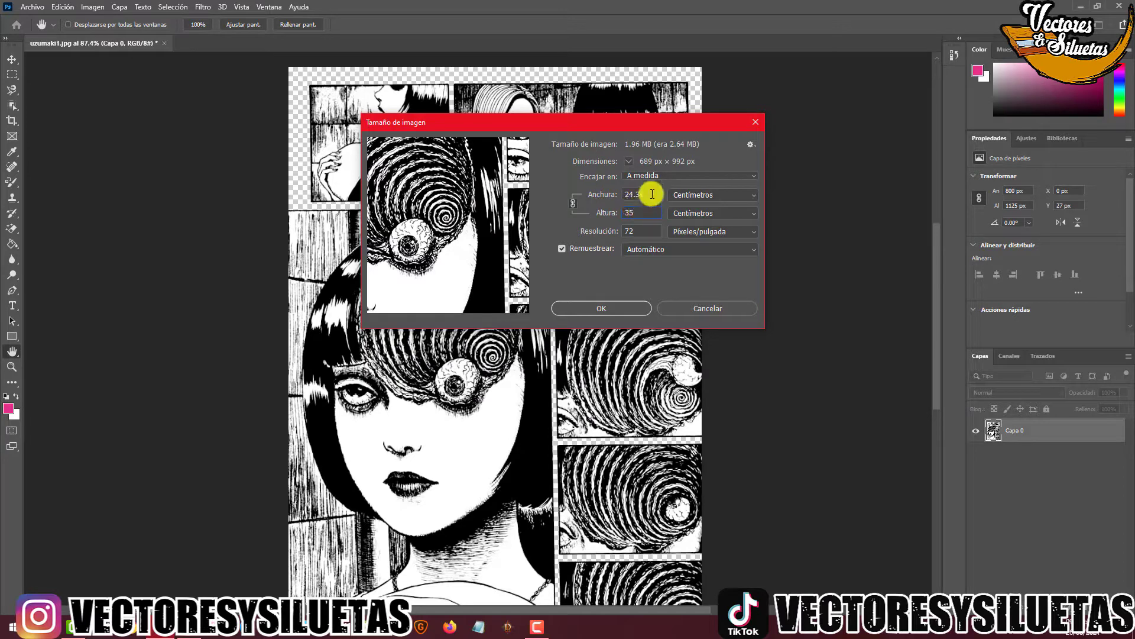
{"action": "left_click", "coordinate": [622, 308]}
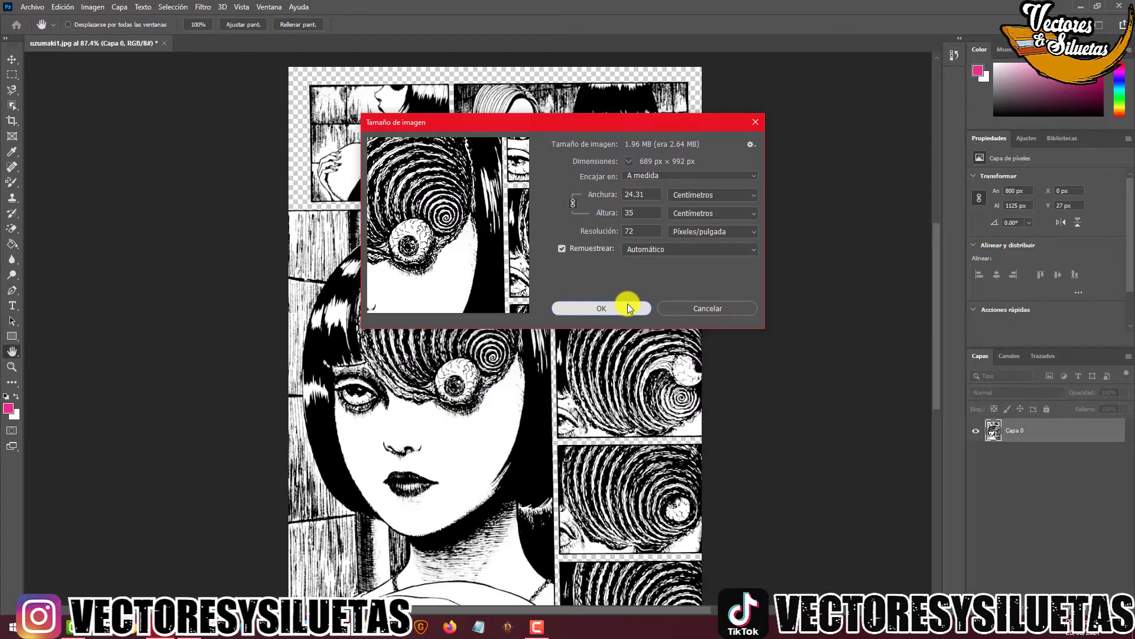
Fit the whole page in view and convert the image from RGB to greyscale mode
{"action": "key", "text": "z"}
{"action": "left_click", "coordinate": [506, 264]}
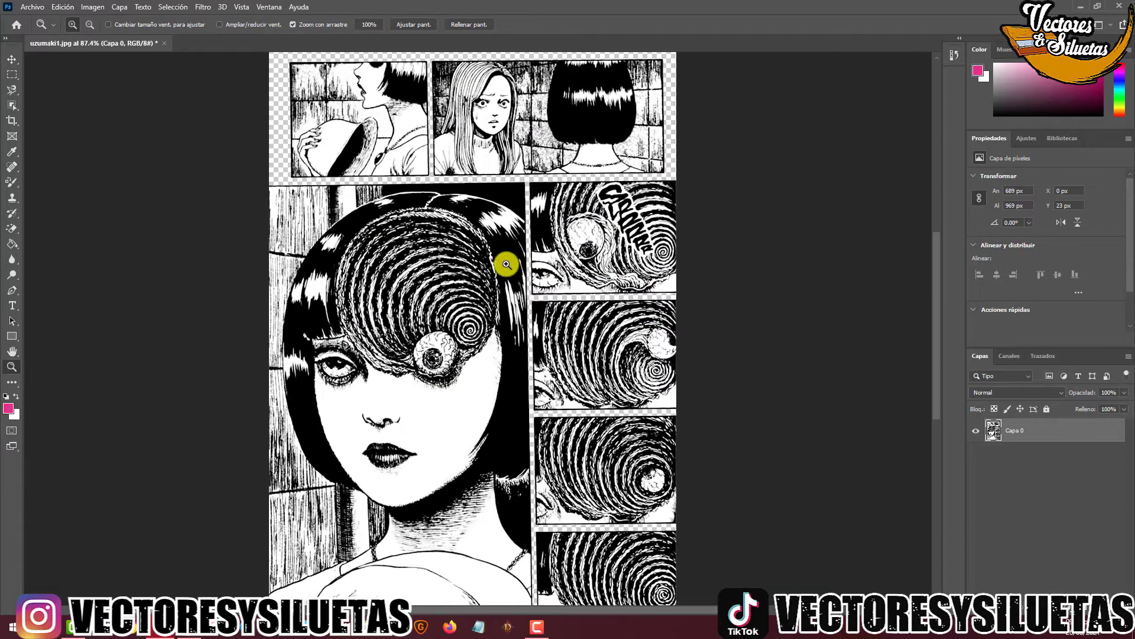
{"action": "right_click", "coordinate": [507, 264]}
{"action": "left_click", "coordinate": [529, 273]}
{"action": "key", "text": "v"}
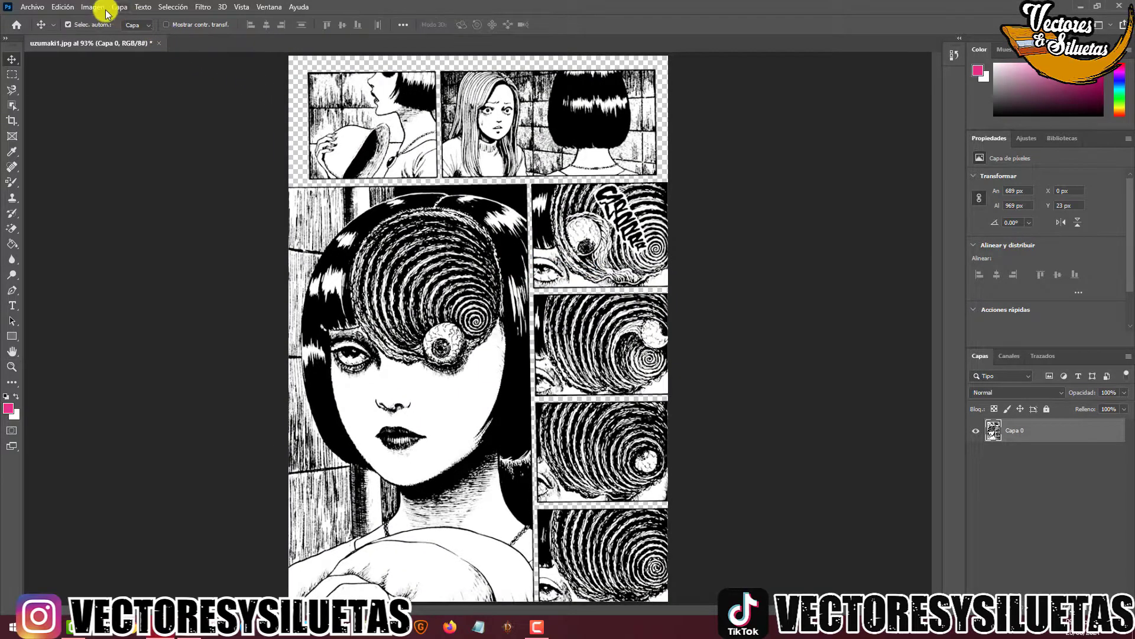
{"action": "left_click", "coordinate": [97, 7]}
{"action": "mouse_move", "coordinate": [219, 20]}
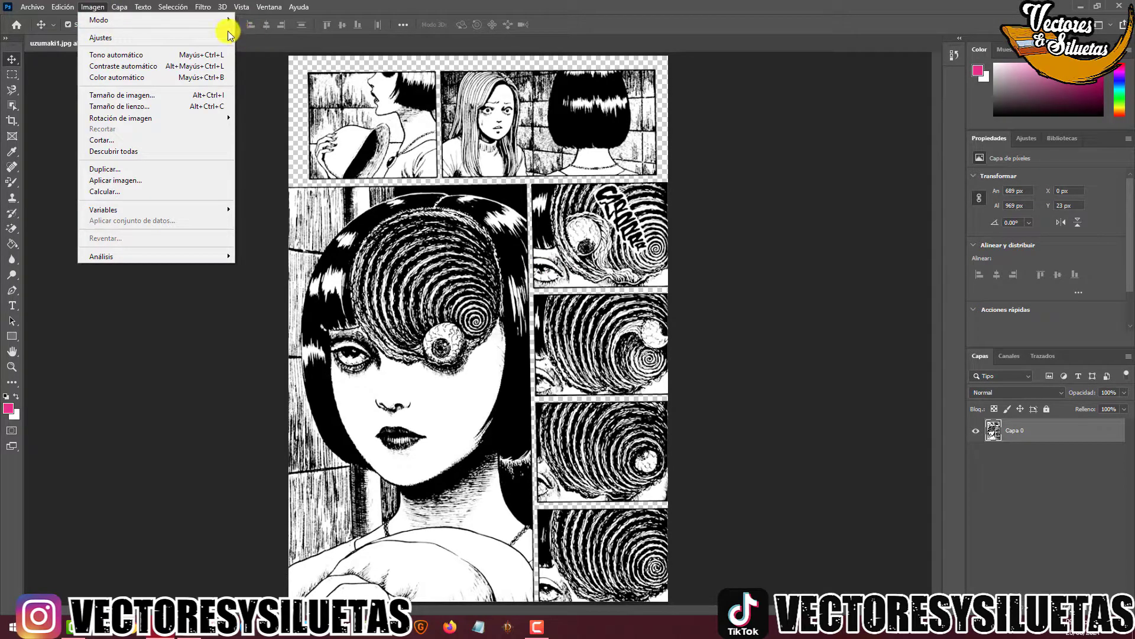
{"action": "mouse_move", "coordinate": [98, 19]}
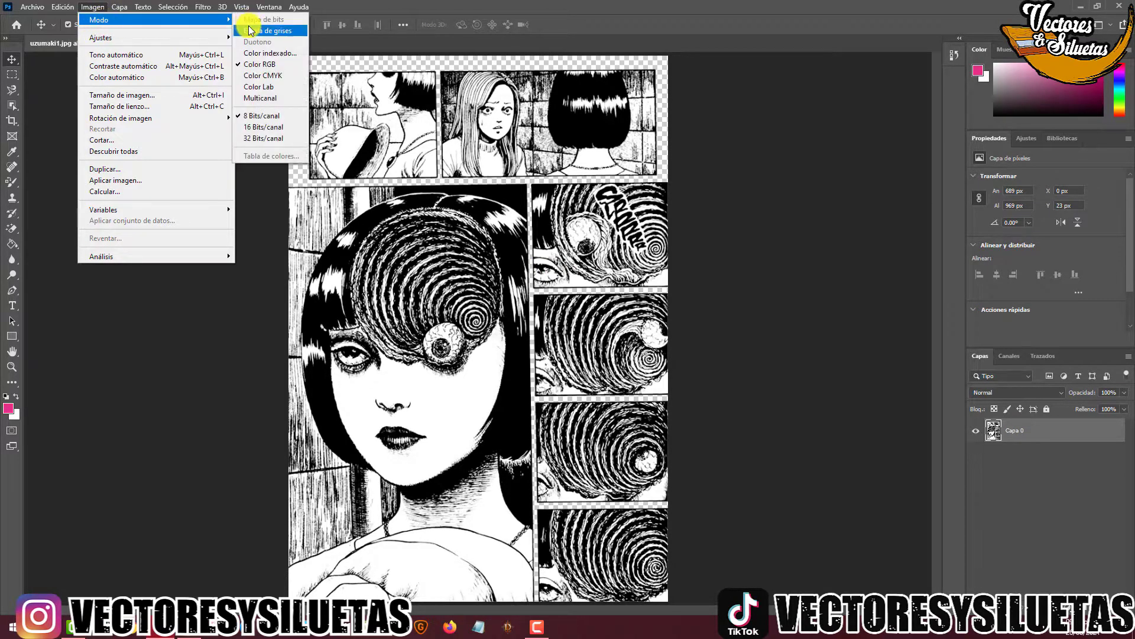
{"action": "left_click", "coordinate": [250, 31]}
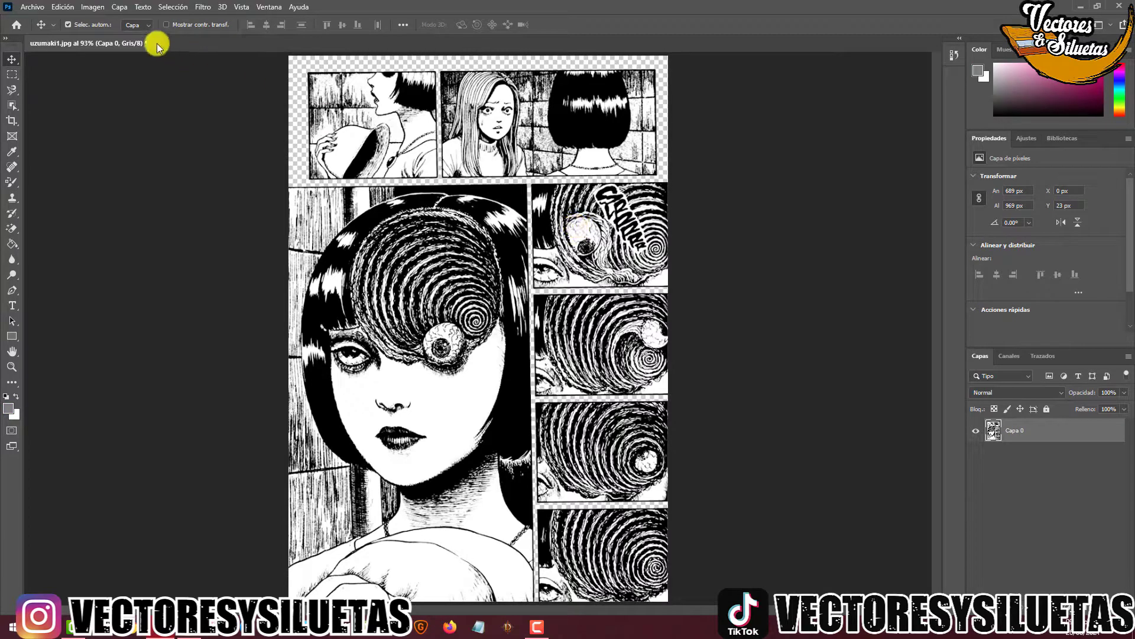
Convert the image to bitmap mode, flattening the layers, with 300 pixels/inch output and the halftone screen method
{"action": "left_click", "coordinate": [93, 7]}
{"action": "mouse_move", "coordinate": [98, 19]}
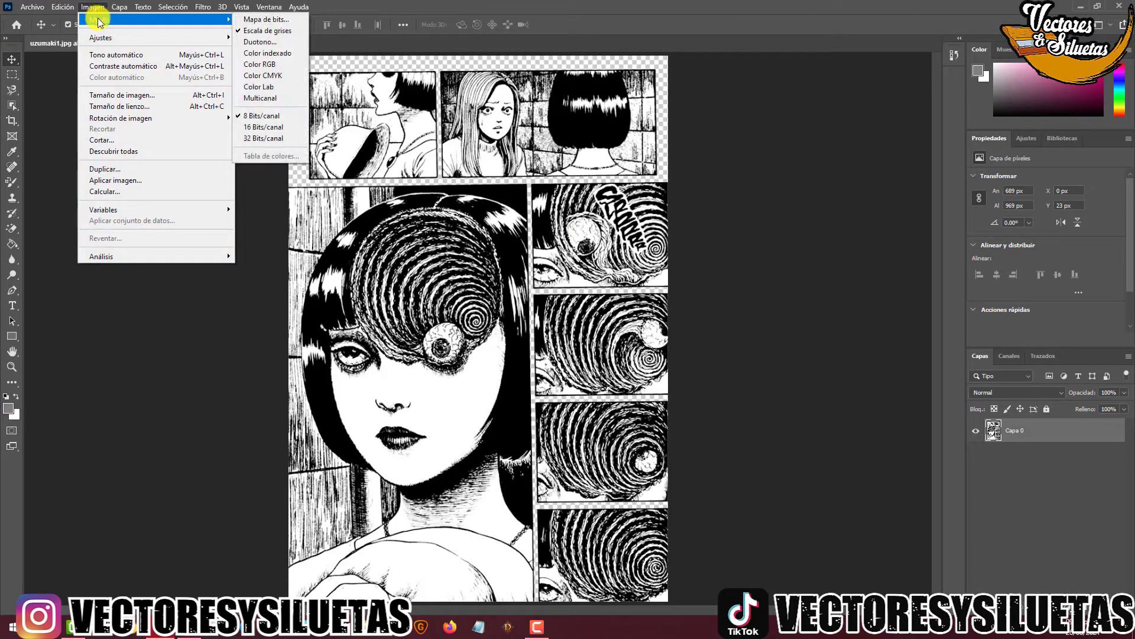
{"action": "left_click", "coordinate": [261, 20]}
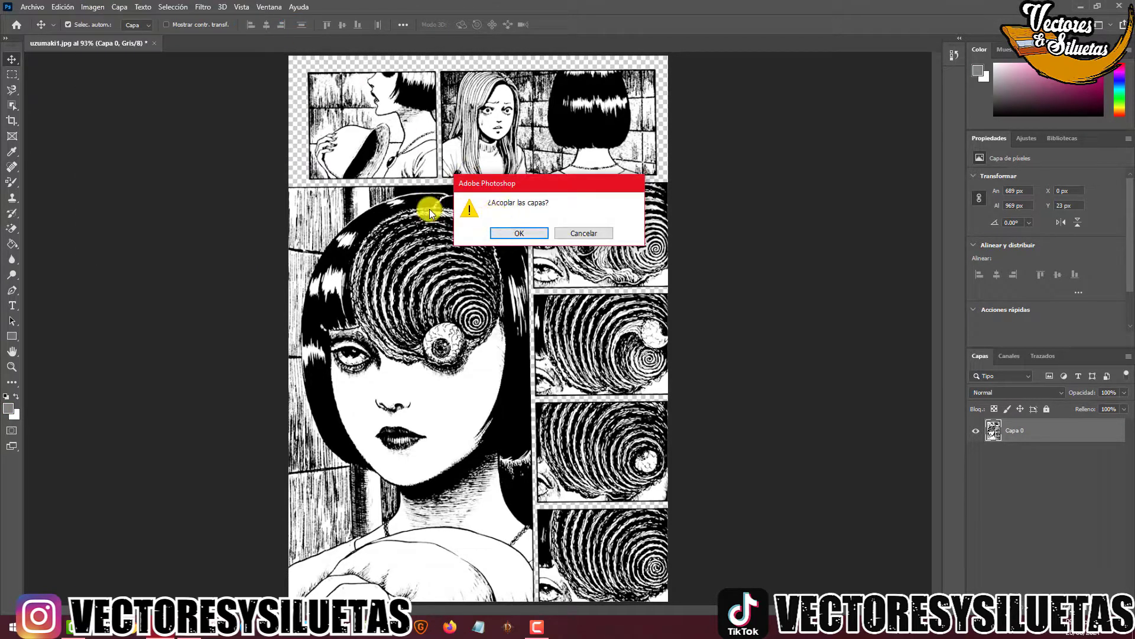
{"action": "left_click", "coordinate": [512, 234]}
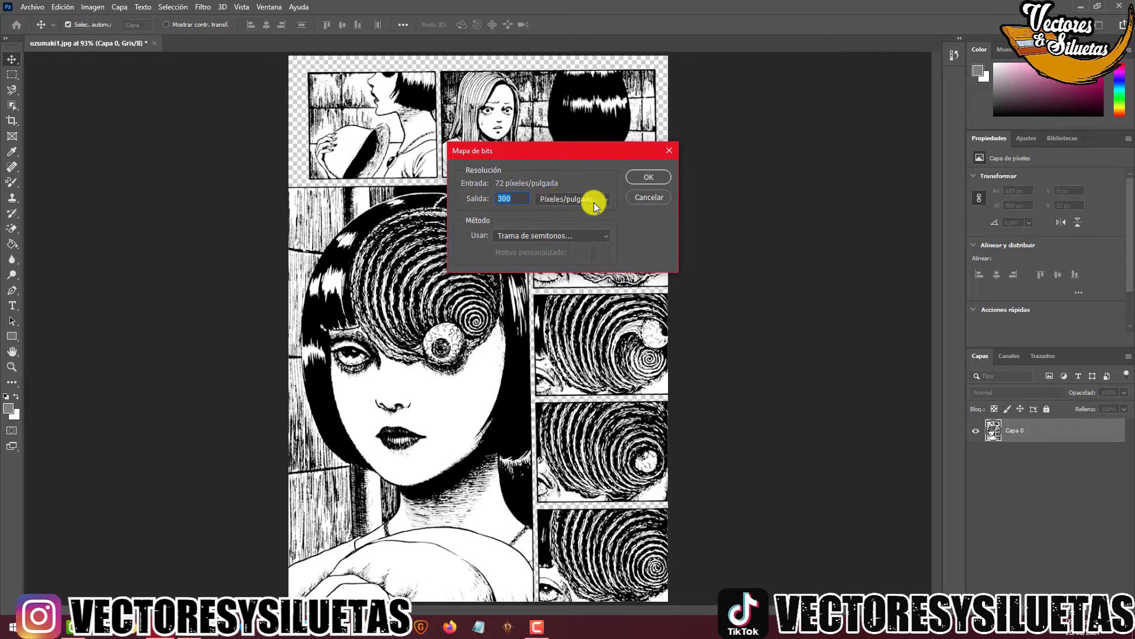
{"action": "left_click", "coordinate": [569, 237]}
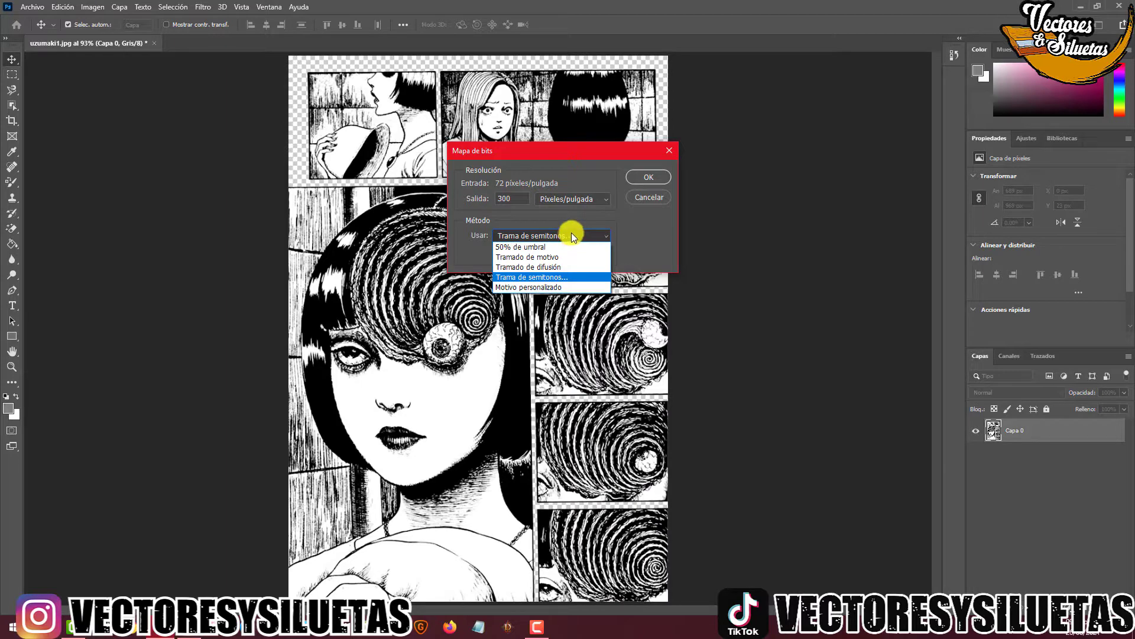
{"action": "left_click", "coordinate": [572, 235]}
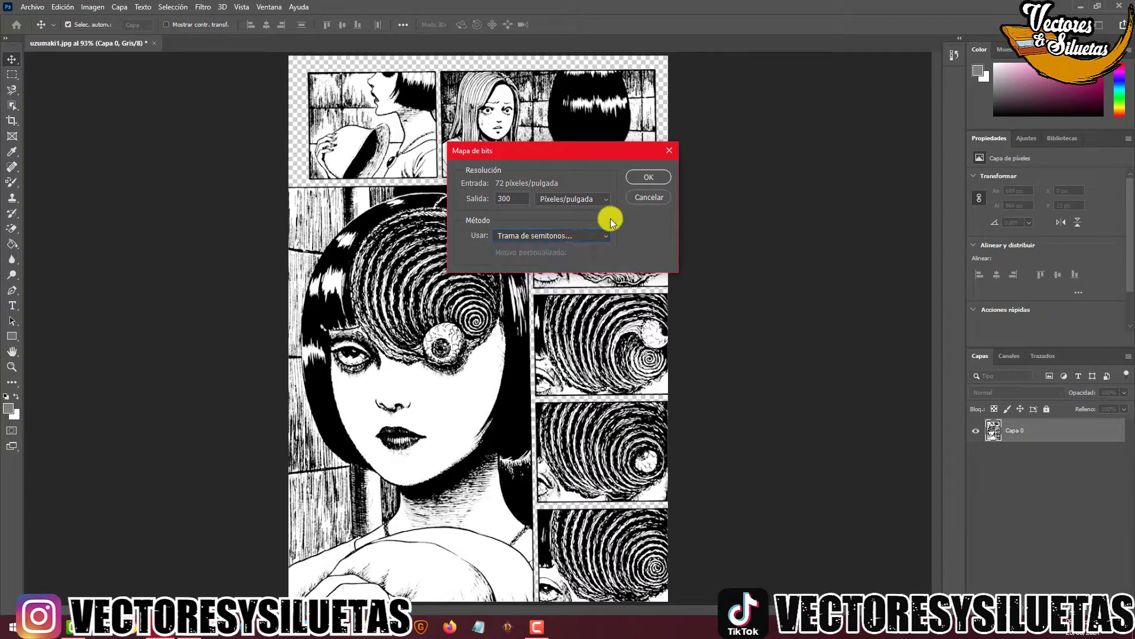
{"action": "left_click", "coordinate": [644, 179]}
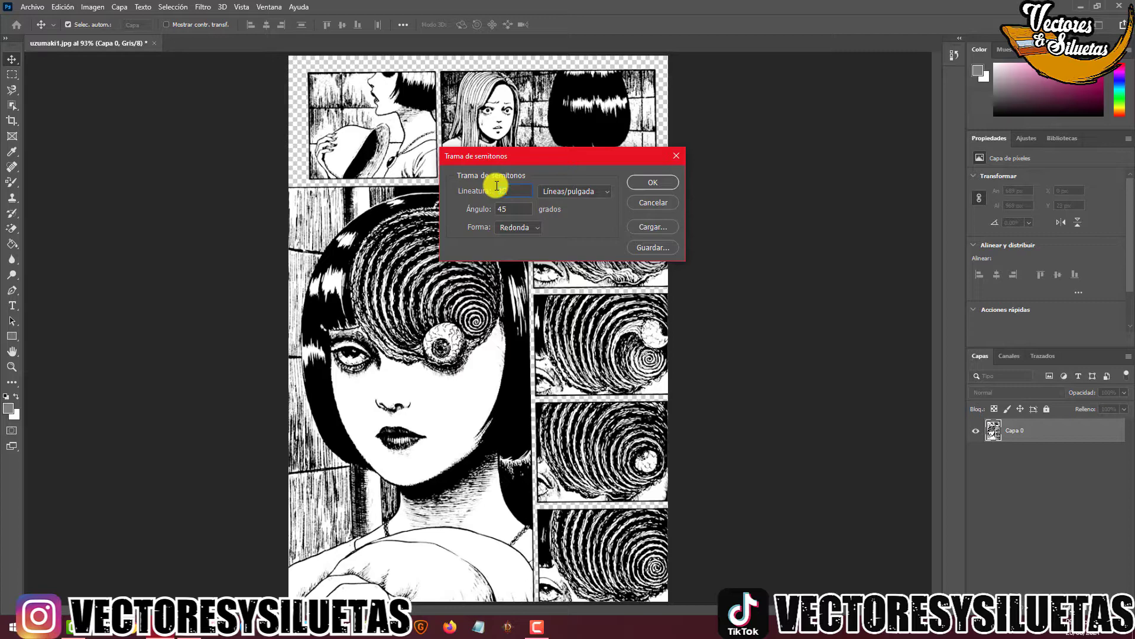
Apply the halftone screen at 35 lines/inch and a 45 degree angle with a round dot shape
{"action": "left_click", "coordinate": [520, 228]}
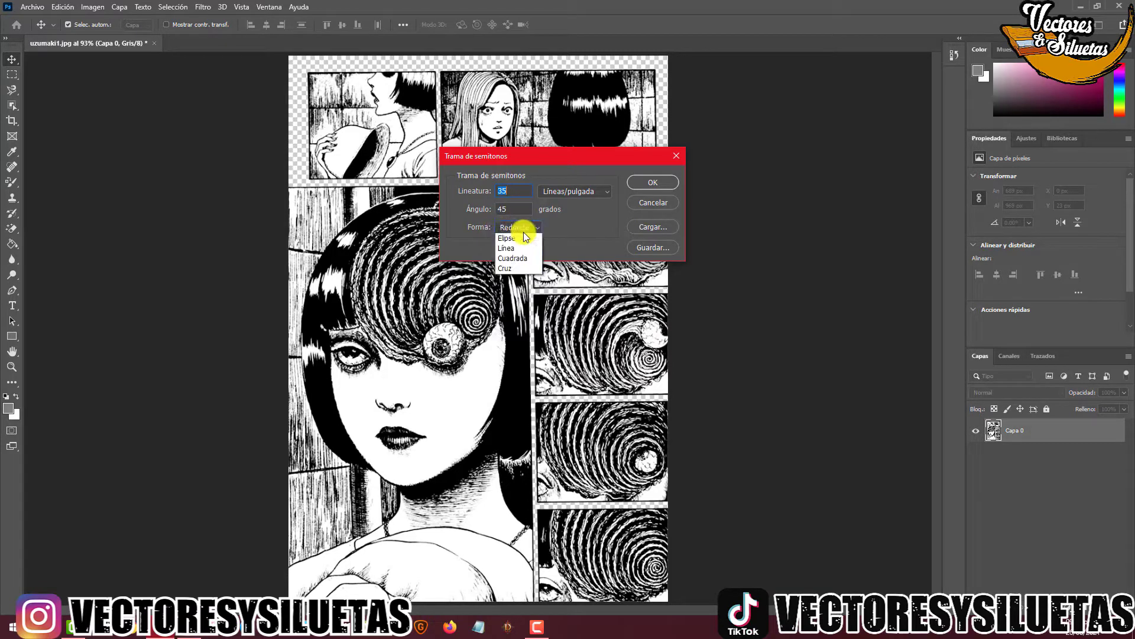
{"action": "left_click", "coordinate": [519, 229]}
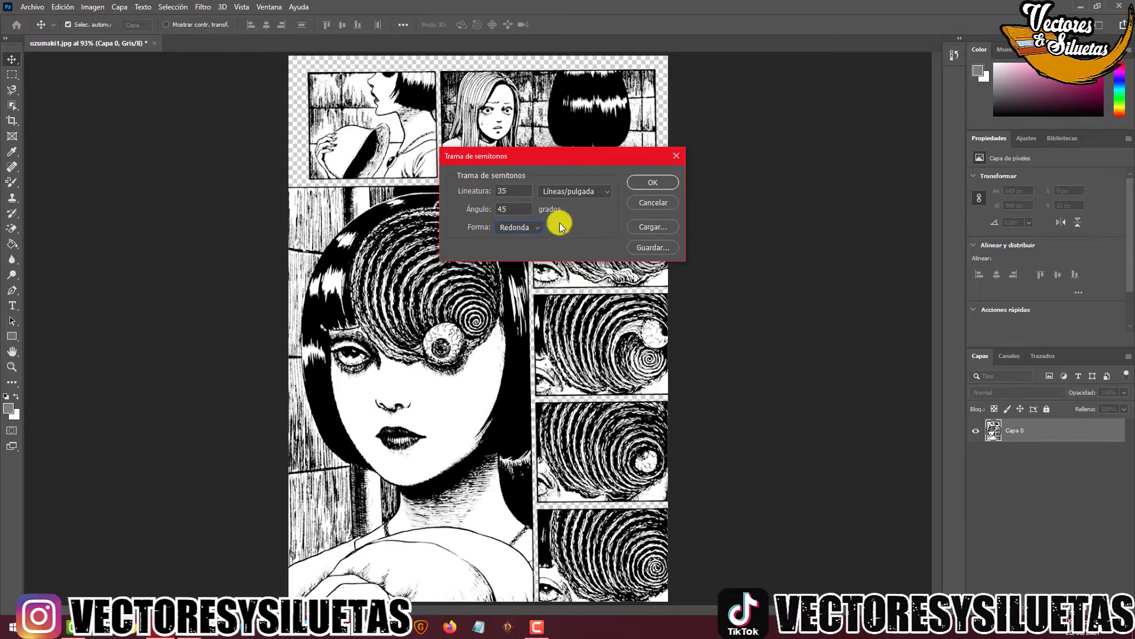
{"action": "left_click", "coordinate": [643, 188]}
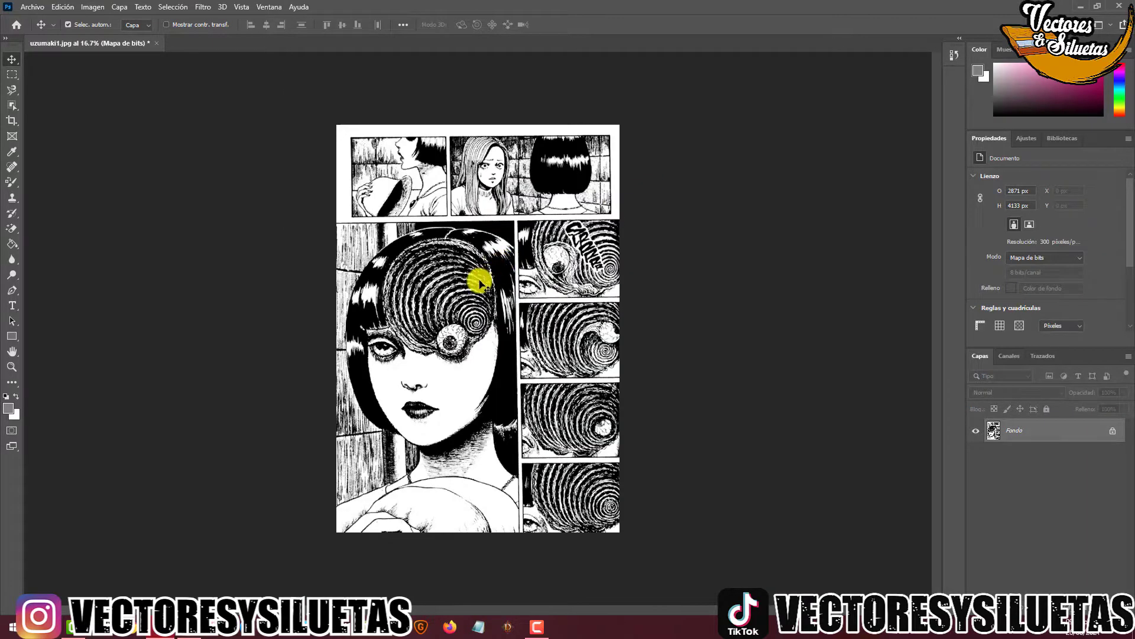
Examine the halftone dots across the face and the upper panels up close, and fit the whole page in view
{"action": "key", "text": "z"}
{"action": "left_click", "coordinate": [505, 294]}
{"action": "left_click", "coordinate": [505, 294]}
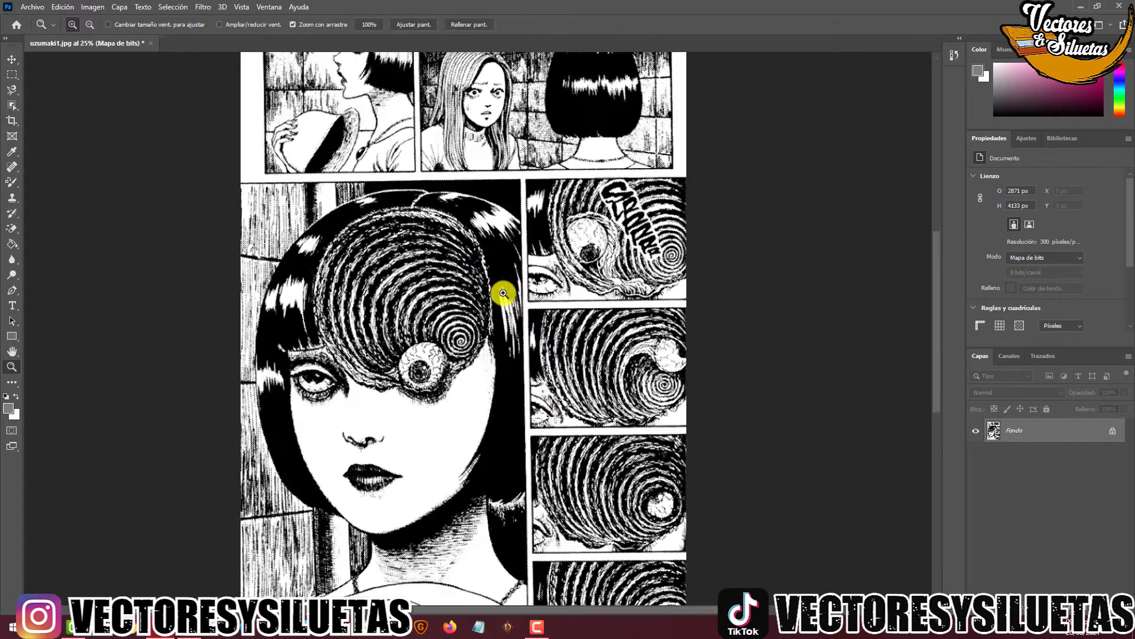
{"action": "left_click", "coordinate": [482, 289]}
{"action": "left_click_drag", "start_coordinate": [506, 305], "coordinate": [486, 298]}
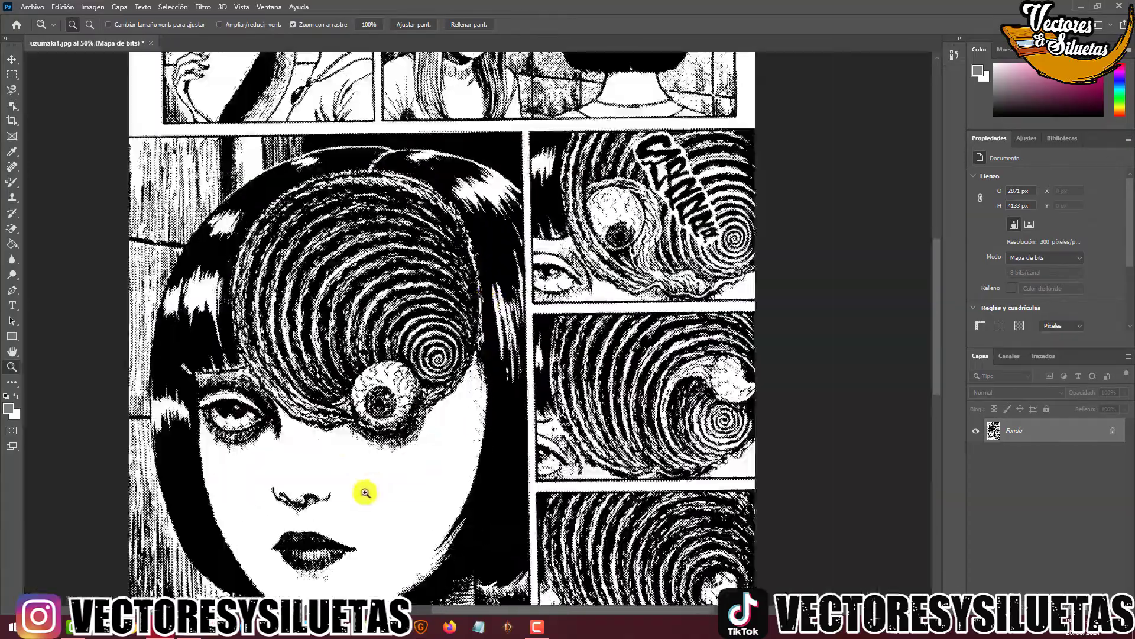
{"action": "left_click_drag", "start_coordinate": [365, 492], "coordinate": [599, 277]}
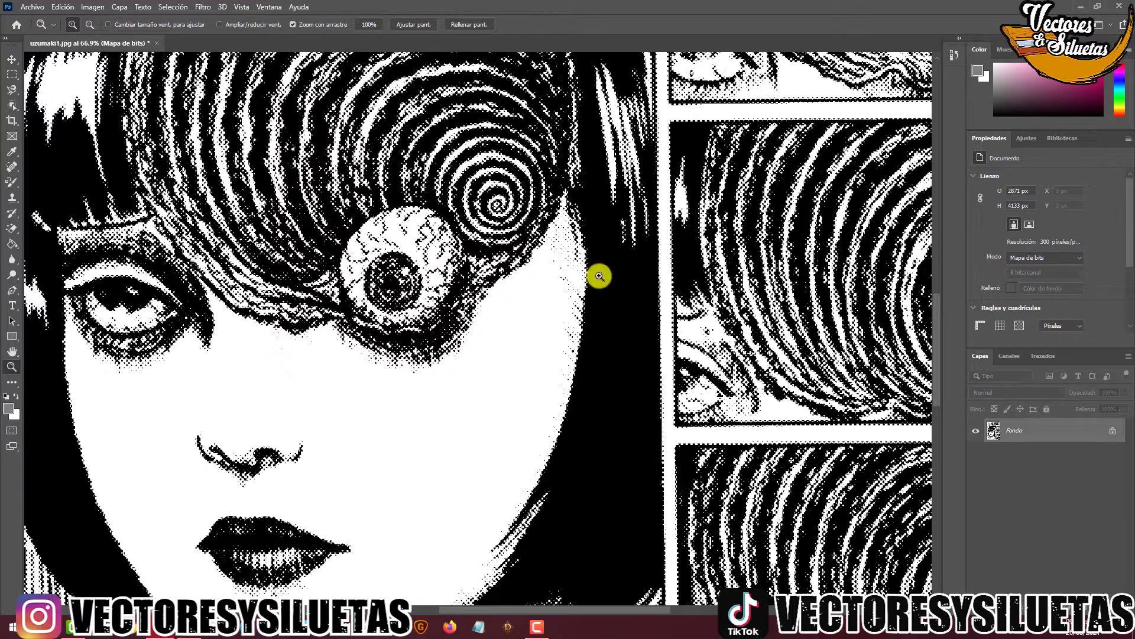
{"action": "scroll", "coordinate": [550, 292], "scroll_direction": "up", "scroll_amount": 10}
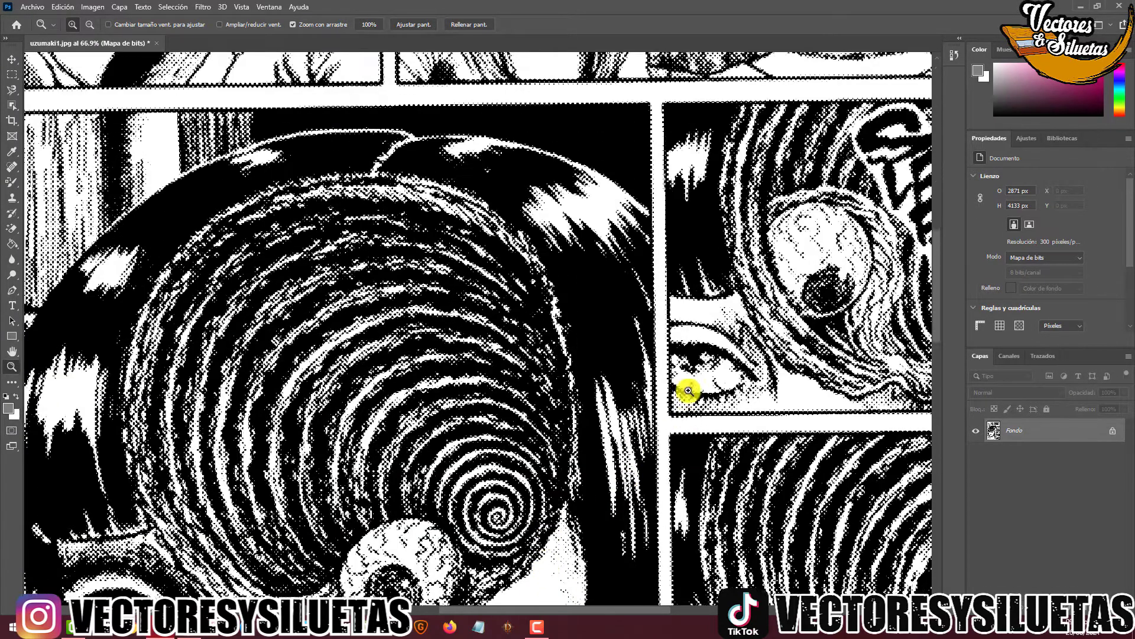
{"action": "scroll", "coordinate": [688, 391], "scroll_direction": "up", "scroll_amount": 9}
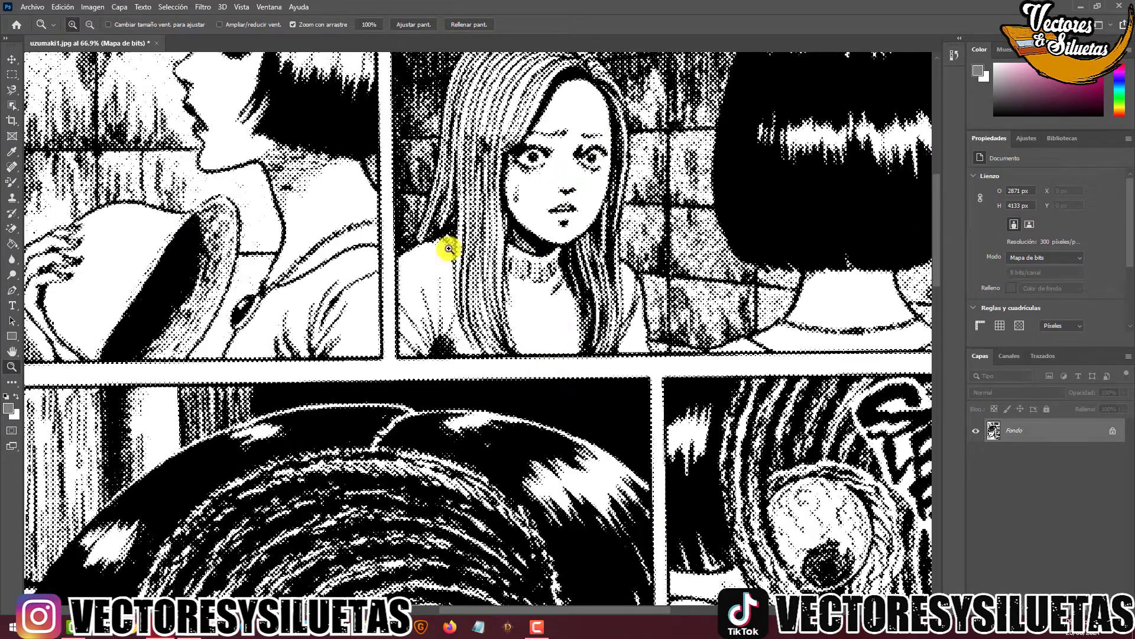
{"action": "scroll", "coordinate": [253, 221], "scroll_direction": "up", "scroll_amount": 4}
{"action": "right_click", "coordinate": [487, 243]}
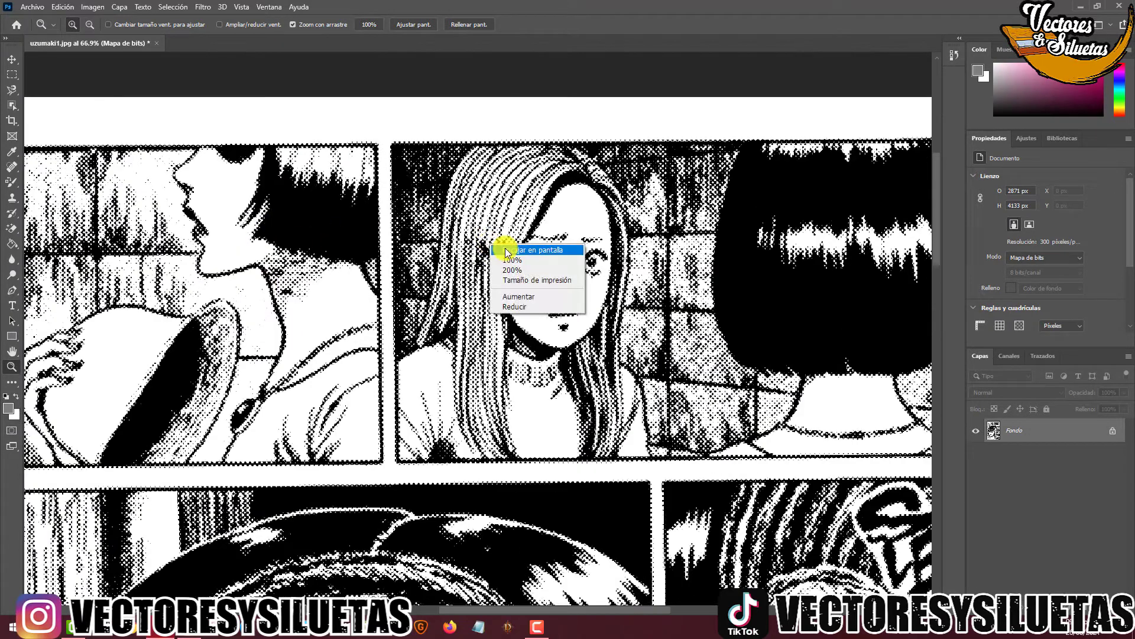
{"action": "left_click", "coordinate": [544, 291]}
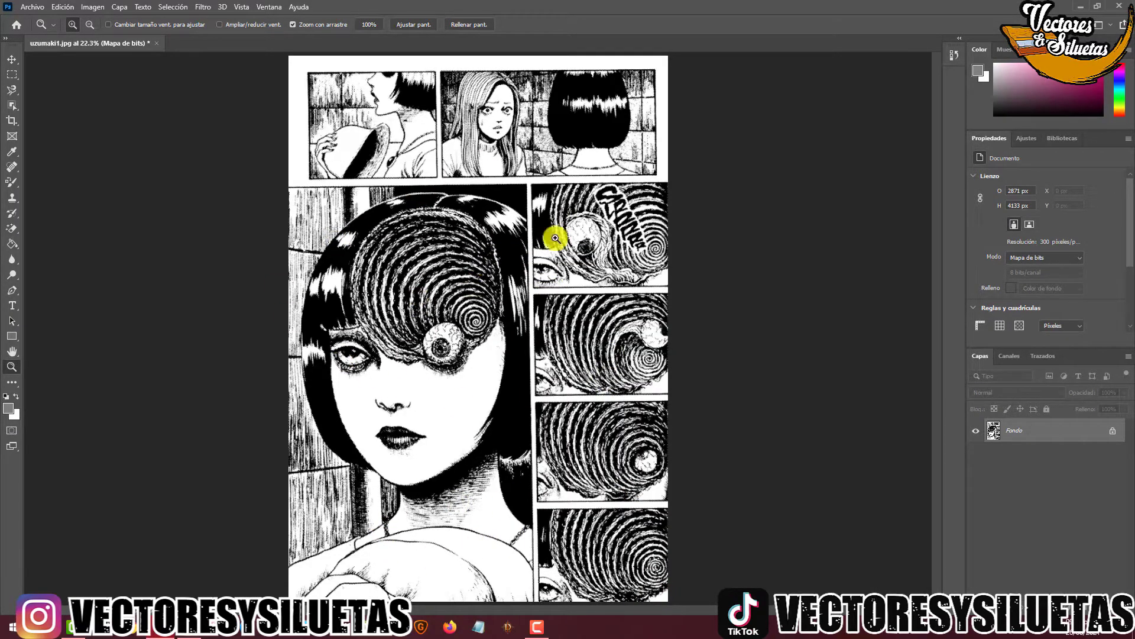
{"action": "key", "text": "v"}
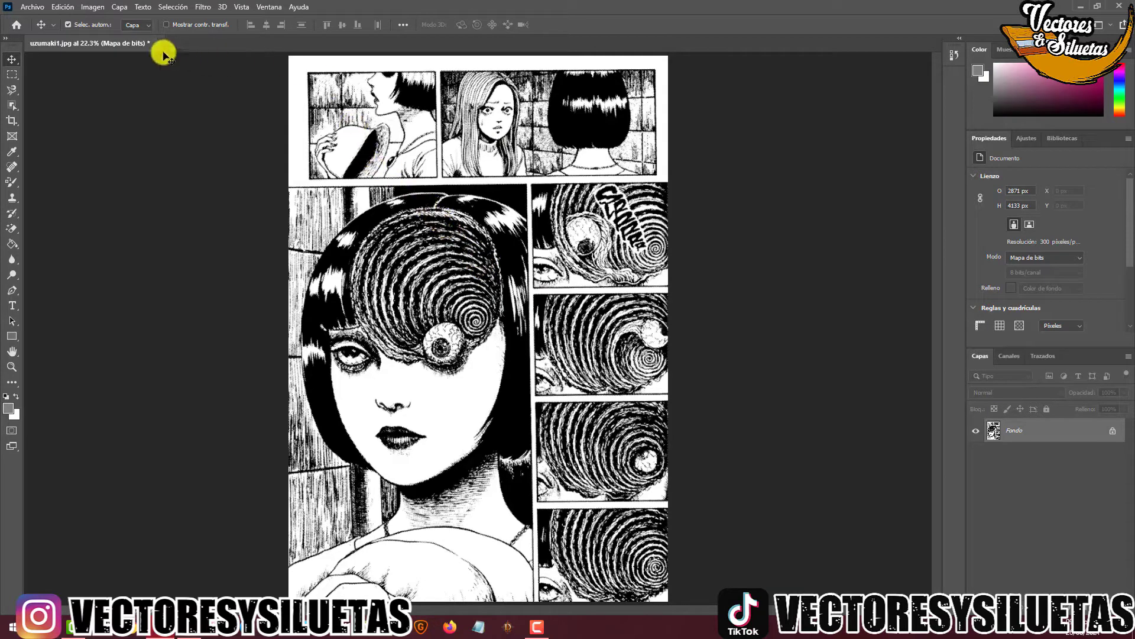
Invert the black and white of the bitmap page and check the inverted halftone dots on the spiral up close
{"action": "left_click", "coordinate": [92, 7]}
{"action": "mouse_move", "coordinate": [91, 23]}
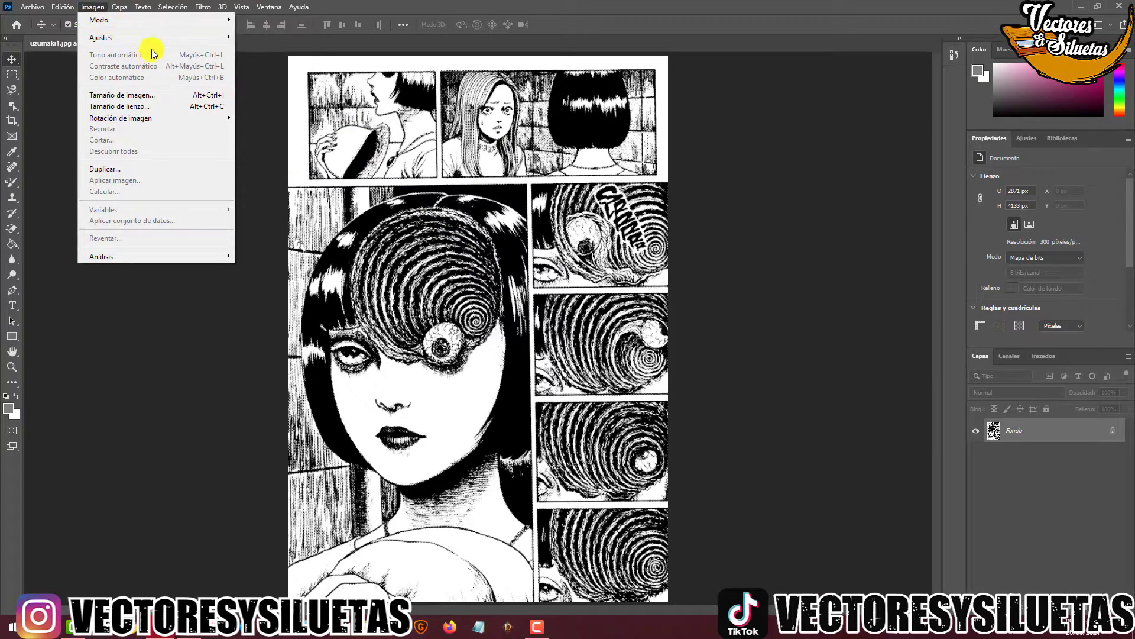
{"action": "mouse_move", "coordinate": [152, 38]}
{"action": "left_click", "coordinate": [299, 174]}
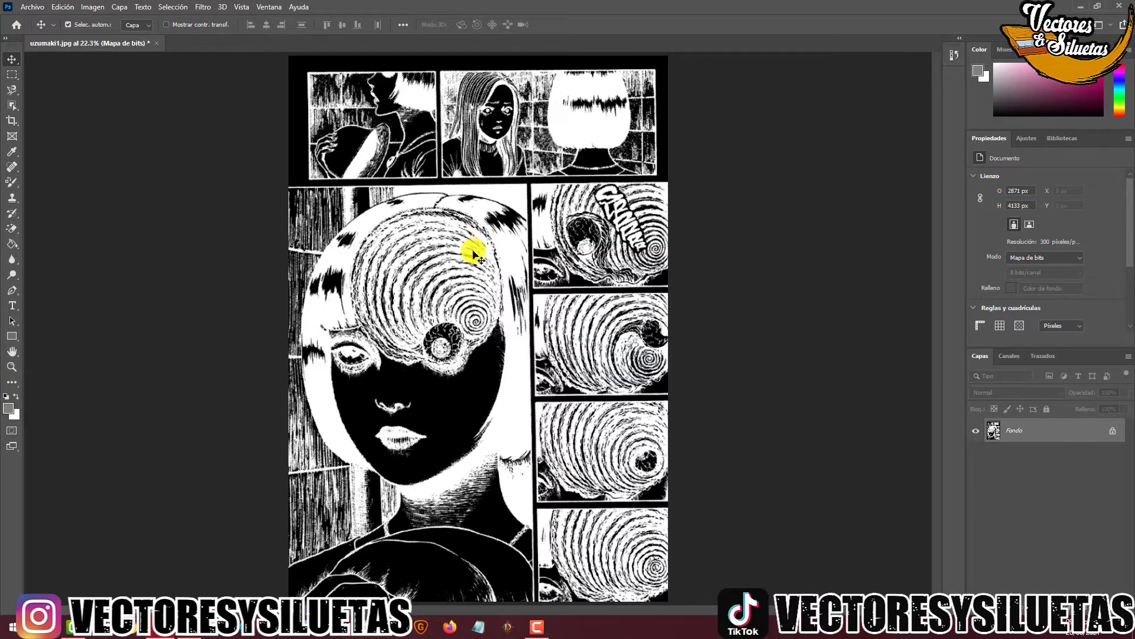
{"action": "key", "text": "z"}
{"action": "left_click", "coordinate": [481, 269]}
{"action": "left_click", "coordinate": [480, 269]}
{"action": "left_click", "coordinate": [480, 269]}
{"action": "left_click", "coordinate": [480, 269]}
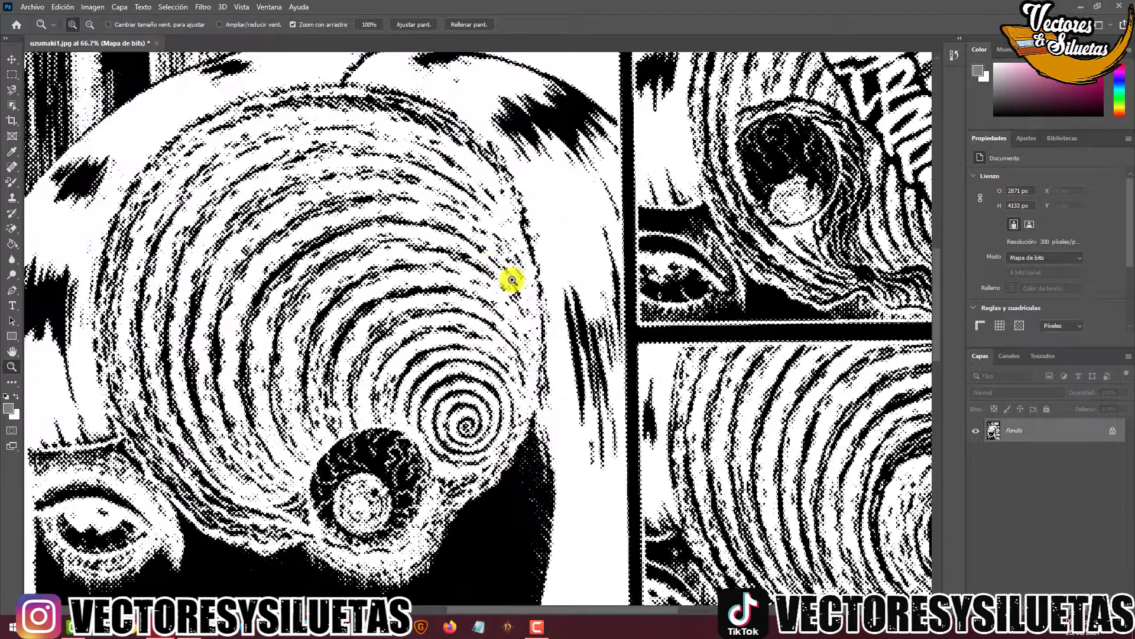
{"action": "right_click", "coordinate": [513, 279]}
{"action": "left_click", "coordinate": [562, 286]}
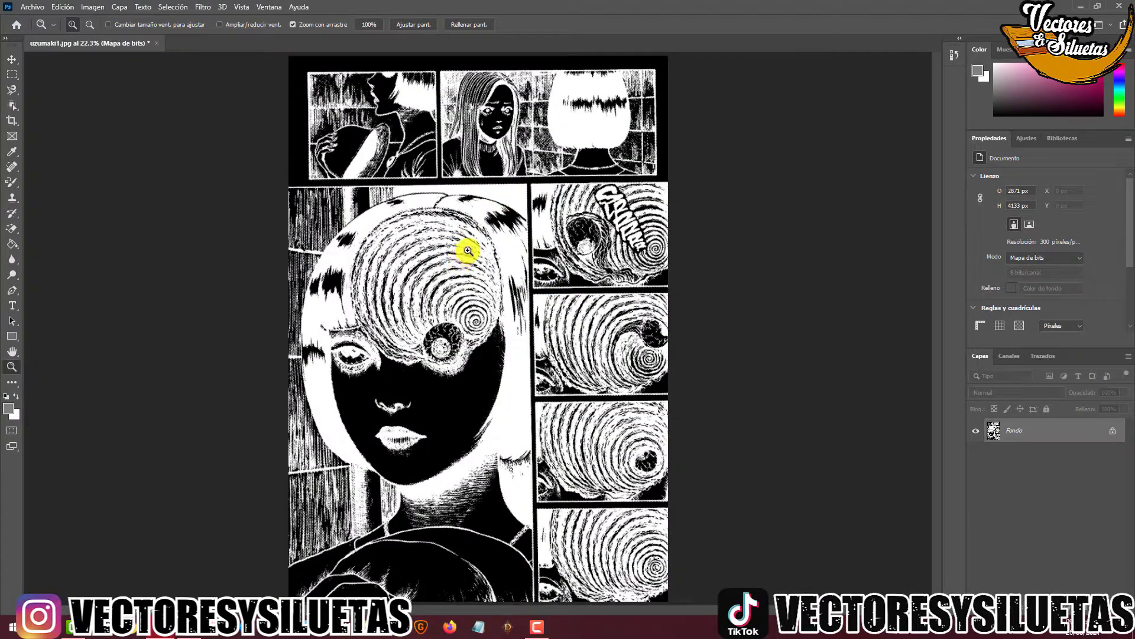
Convert the inverted bitmap back to greyscale mode with a size ratio of 1
{"action": "left_click", "coordinate": [92, 7]}
{"action": "mouse_move", "coordinate": [98, 20]}
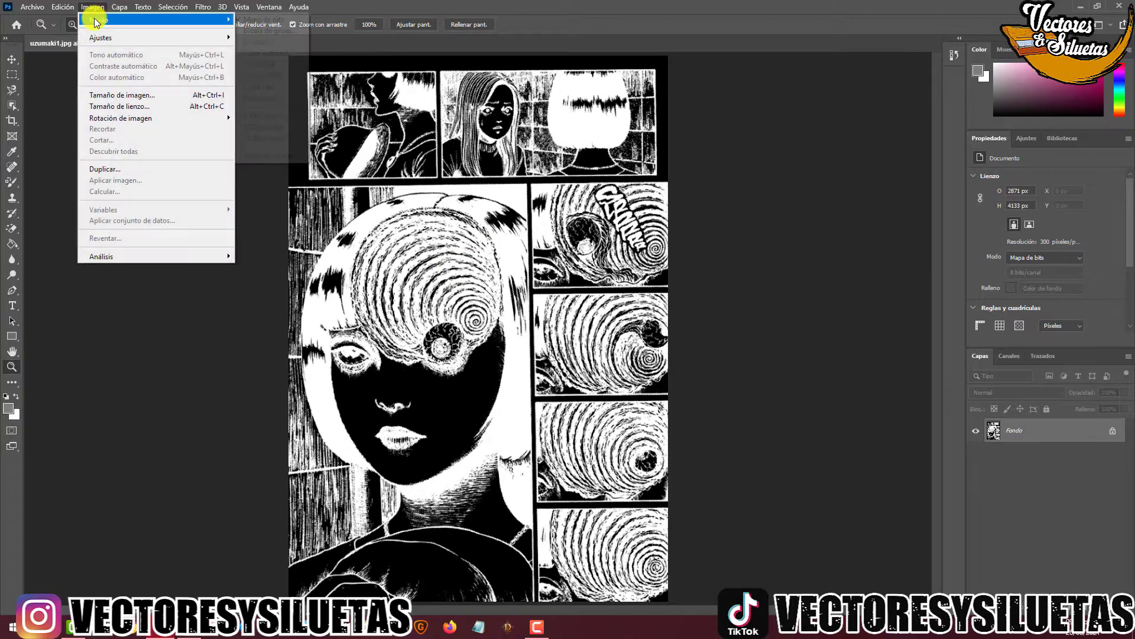
{"action": "left_click", "coordinate": [276, 33]}
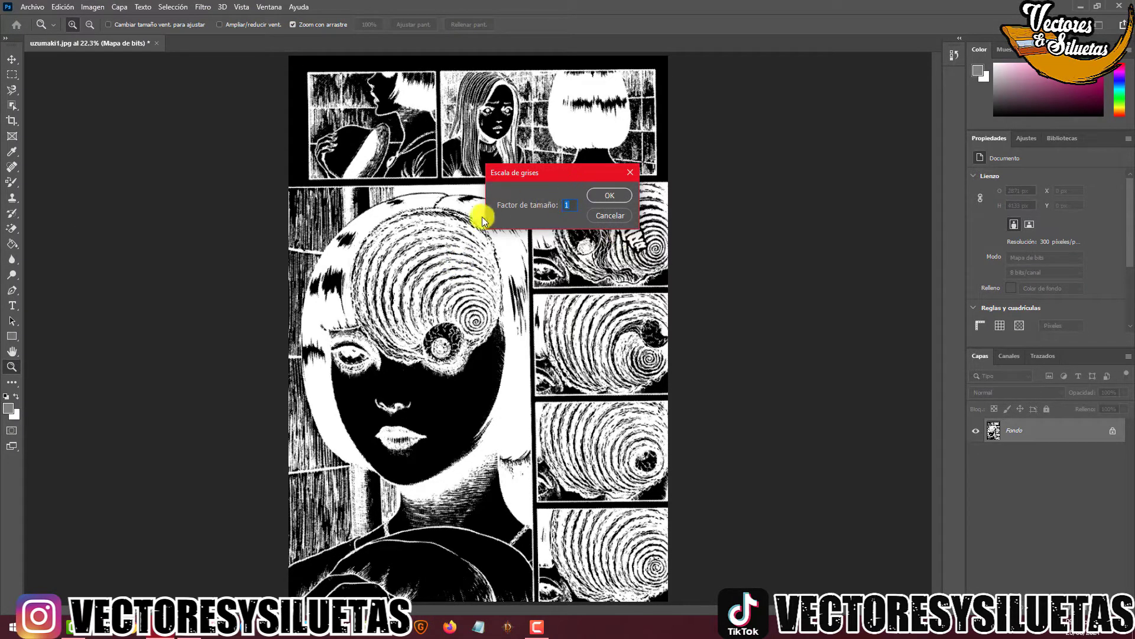
{"action": "left_click", "coordinate": [614, 200]}
{"action": "key", "text": "v"}
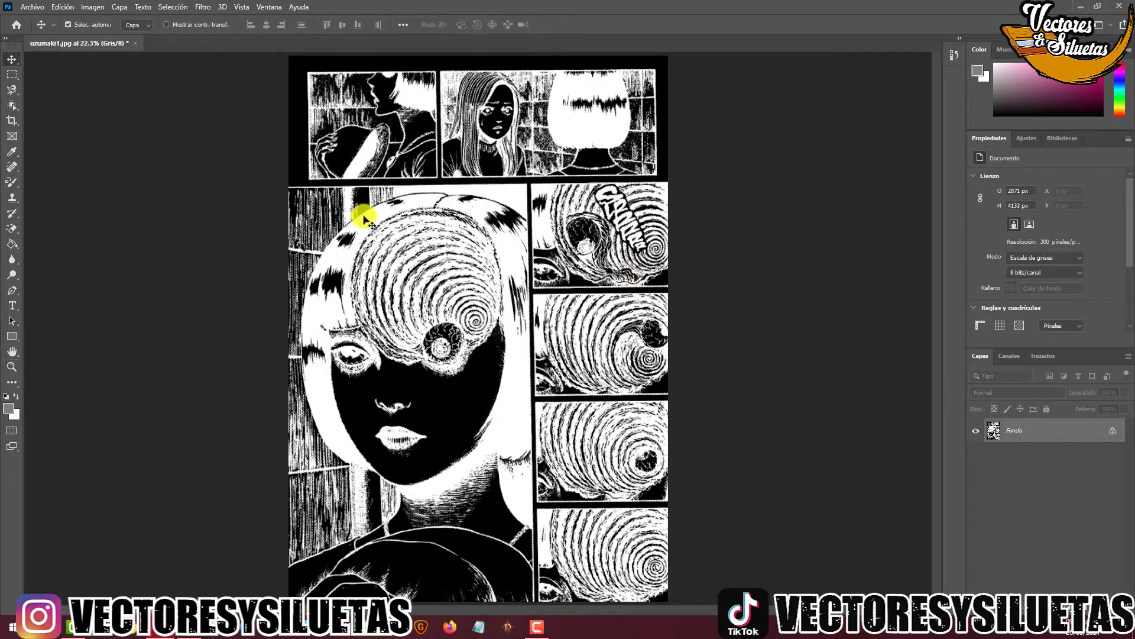
Export the page as uzumaki1.png in the Junji Ito folder, deleting the old file of that name and accepting its replacement
{"action": "left_click", "coordinate": [41, 7]}
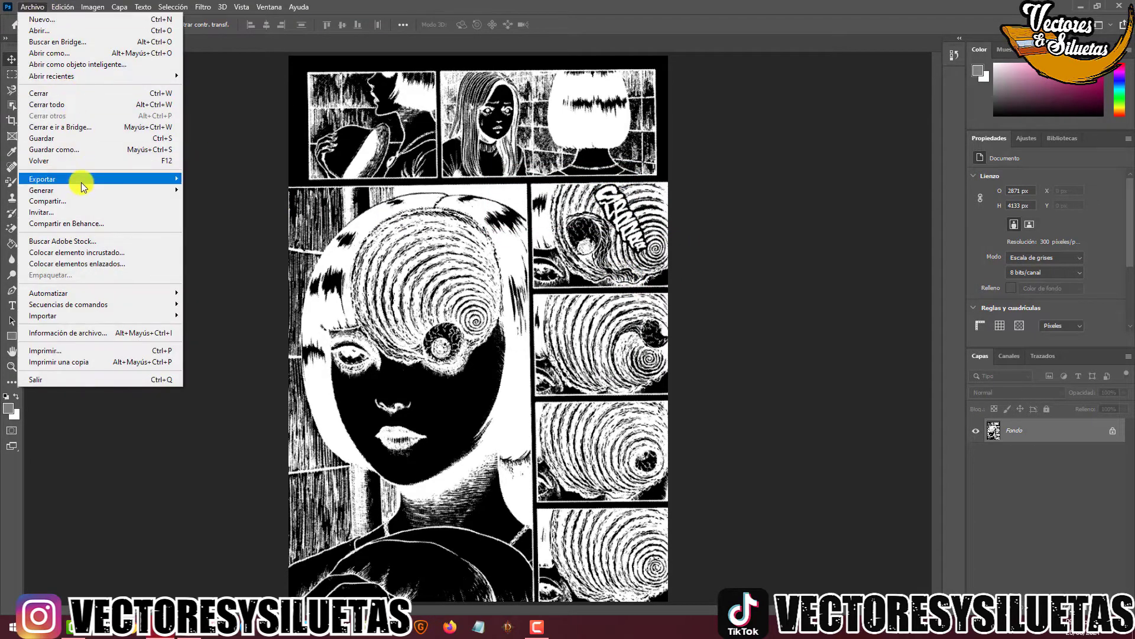
{"action": "mouse_move", "coordinate": [83, 178]}
{"action": "left_click", "coordinate": [250, 179]}
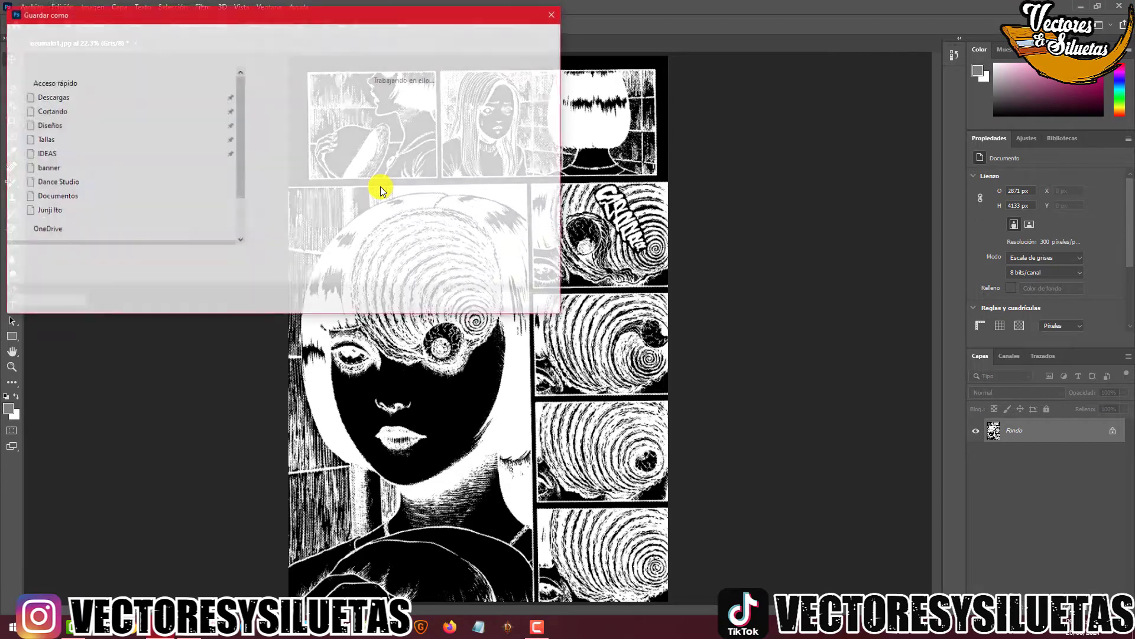
{"action": "scroll", "coordinate": [537, 223], "scroll_direction": "down", "scroll_amount": 5}
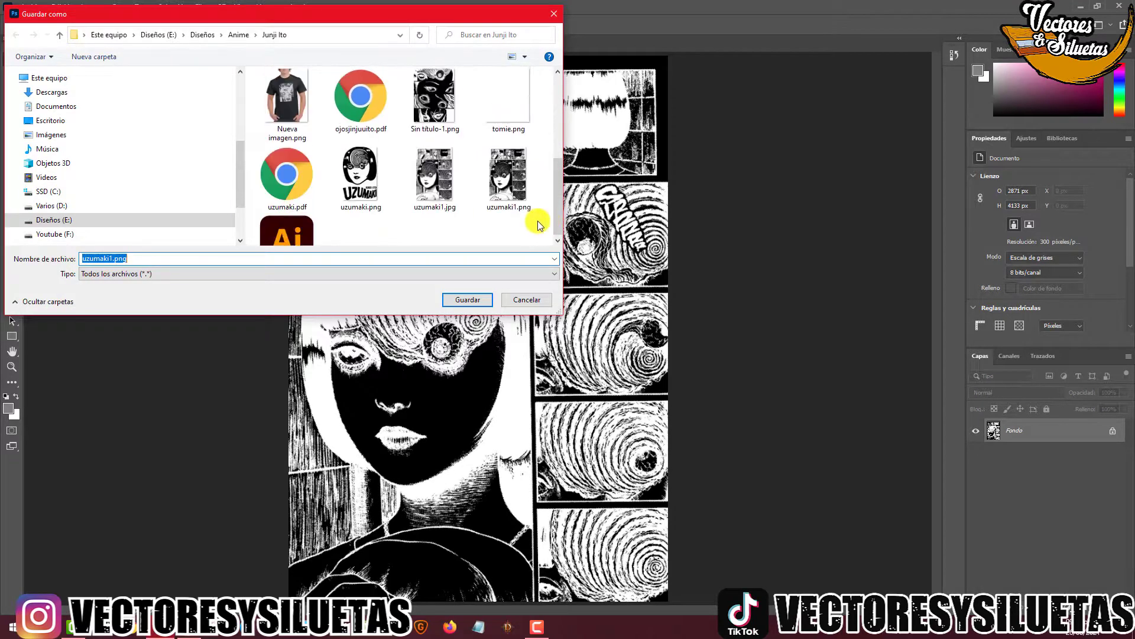
{"action": "left_click", "coordinate": [512, 158]}
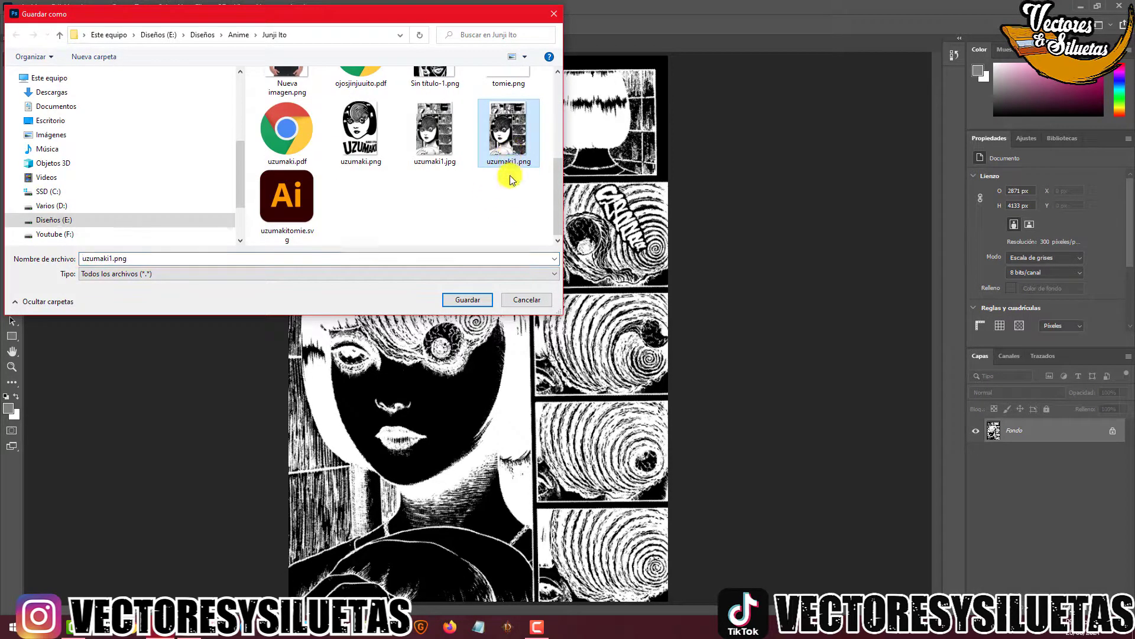
{"action": "key", "text": "Delete"}
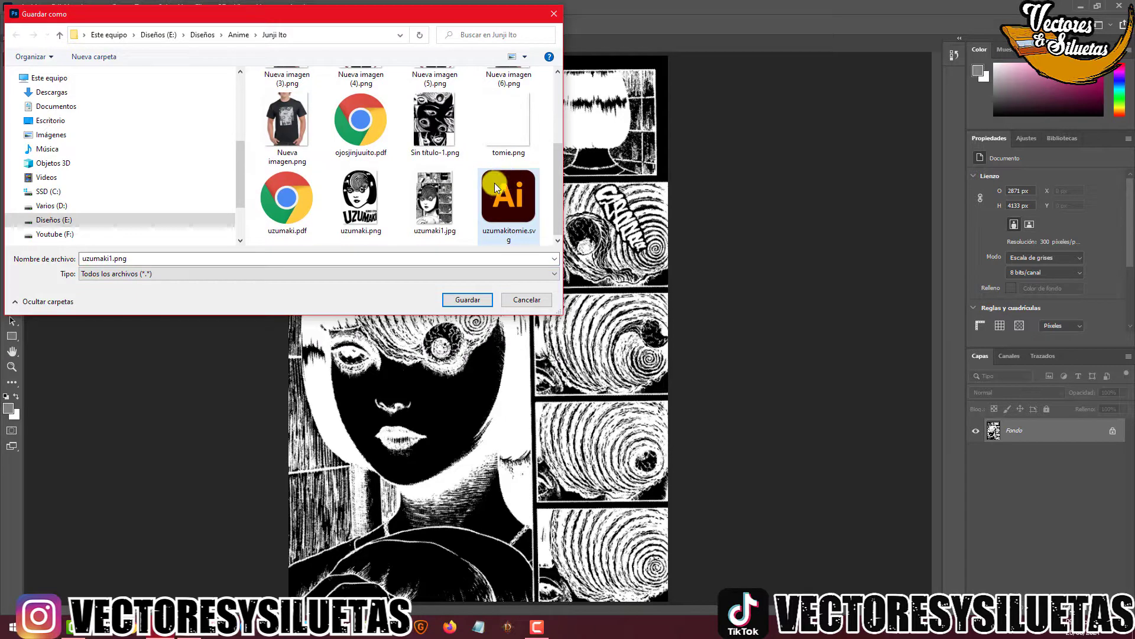
{"action": "left_click", "coordinate": [365, 258]}
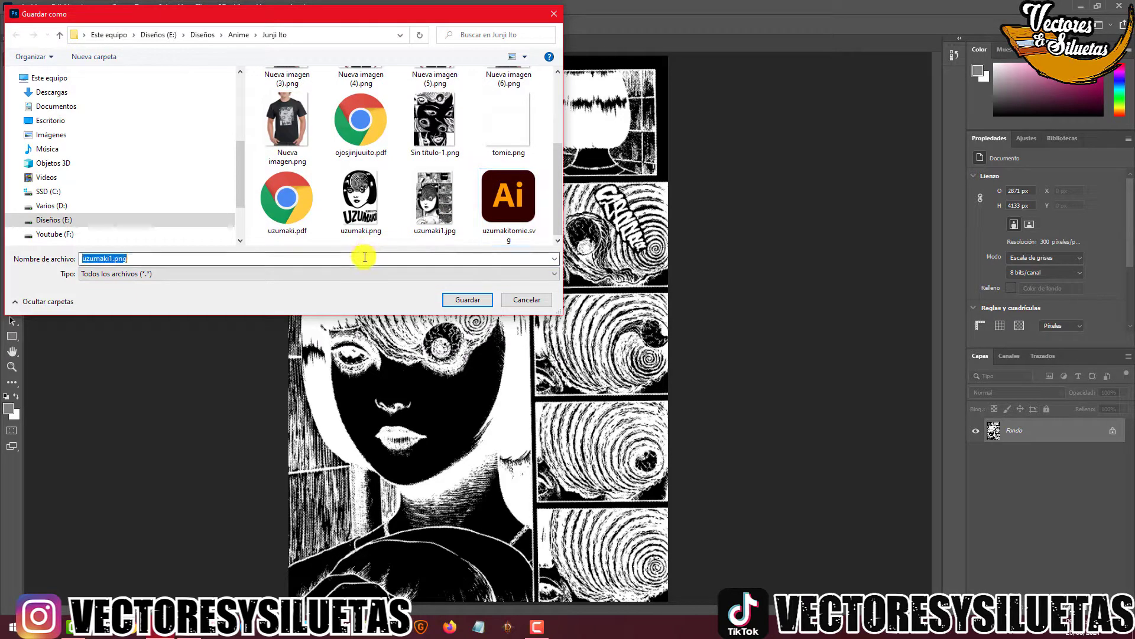
{"action": "left_click", "coordinate": [462, 300]}
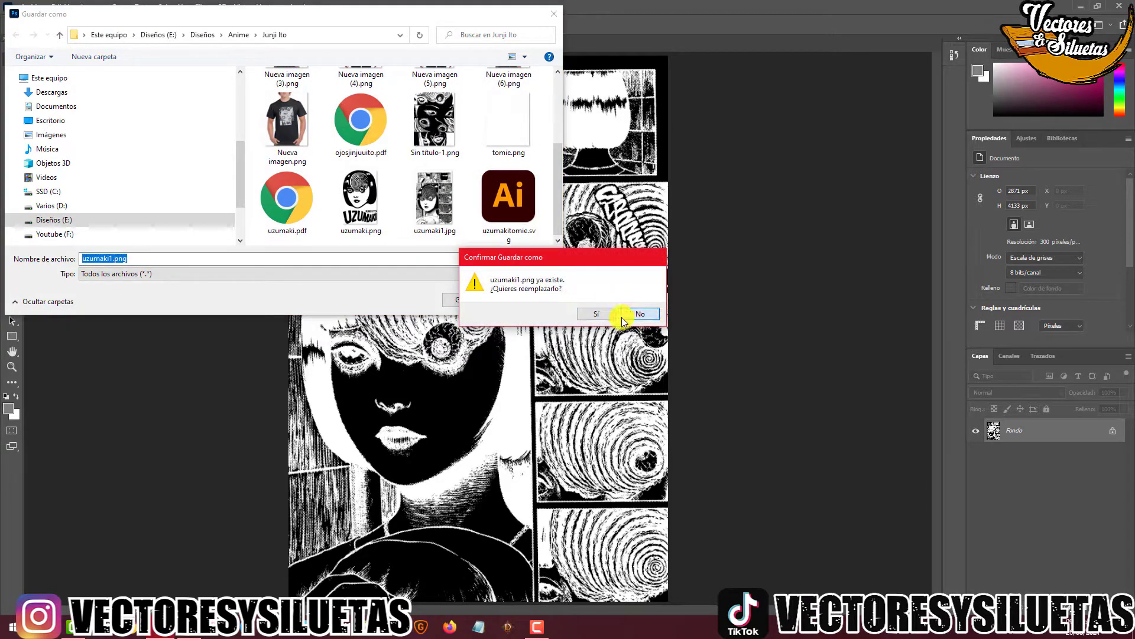
{"action": "left_click", "coordinate": [583, 310]}
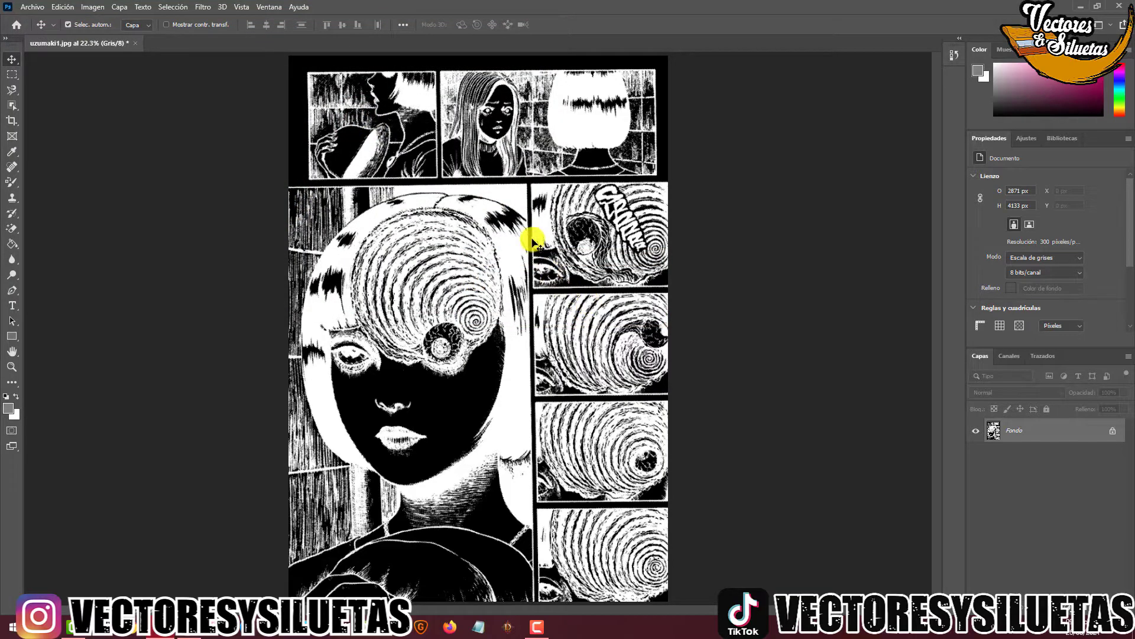
Examine the halftone dots on the spiral and the upper panels up close, and fit the whole page back in view
{"action": "key", "text": "z"}
{"action": "left_click", "coordinate": [490, 251]}
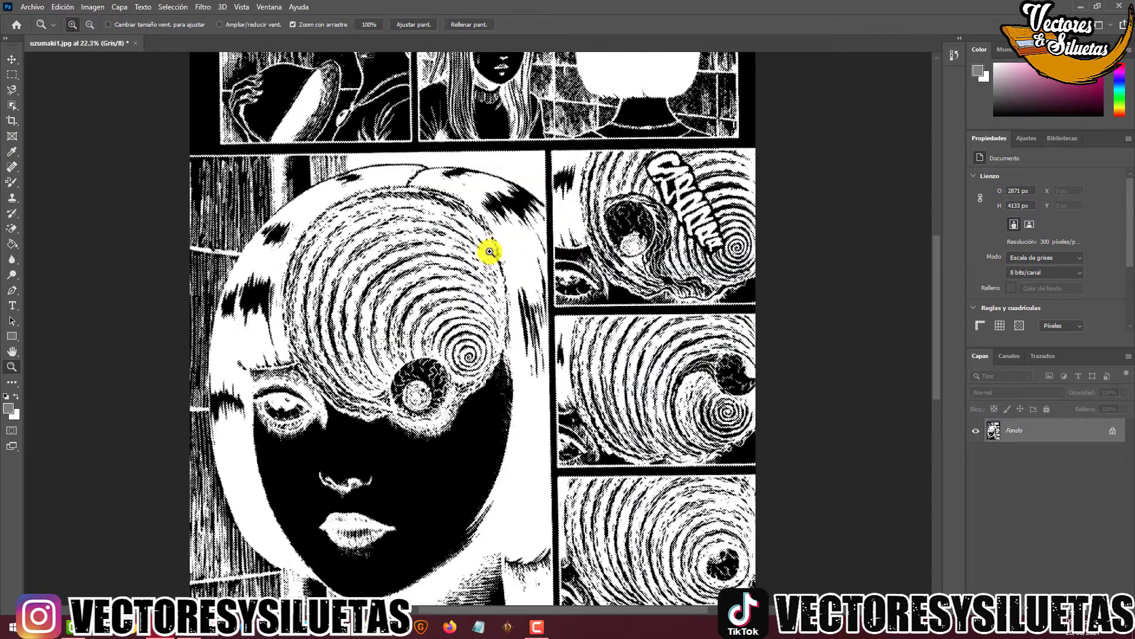
{"action": "left_click", "coordinate": [562, 274]}
{"action": "left_click", "coordinate": [467, 264]}
{"action": "left_click", "coordinate": [467, 264]}
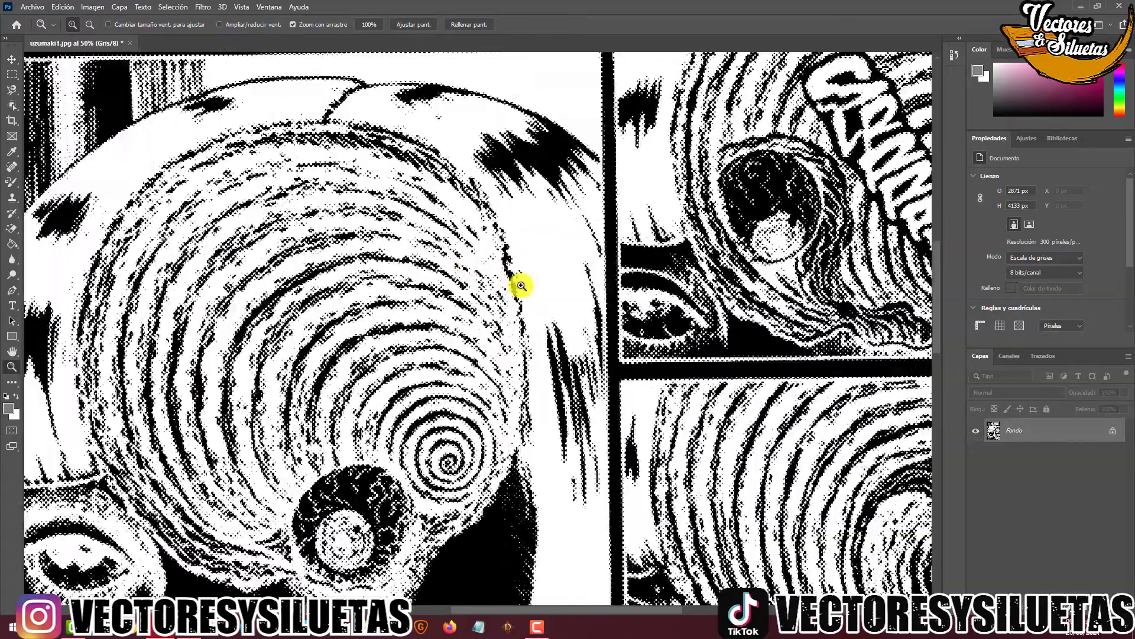
{"action": "left_click", "coordinate": [520, 284]}
{"action": "left_click_drag", "start_coordinate": [521, 285], "coordinate": [570, 324]}
{"action": "scroll", "coordinate": [571, 324], "scroll_direction": "up", "scroll_amount": 5}
{"action": "right_click", "coordinate": [565, 292]}
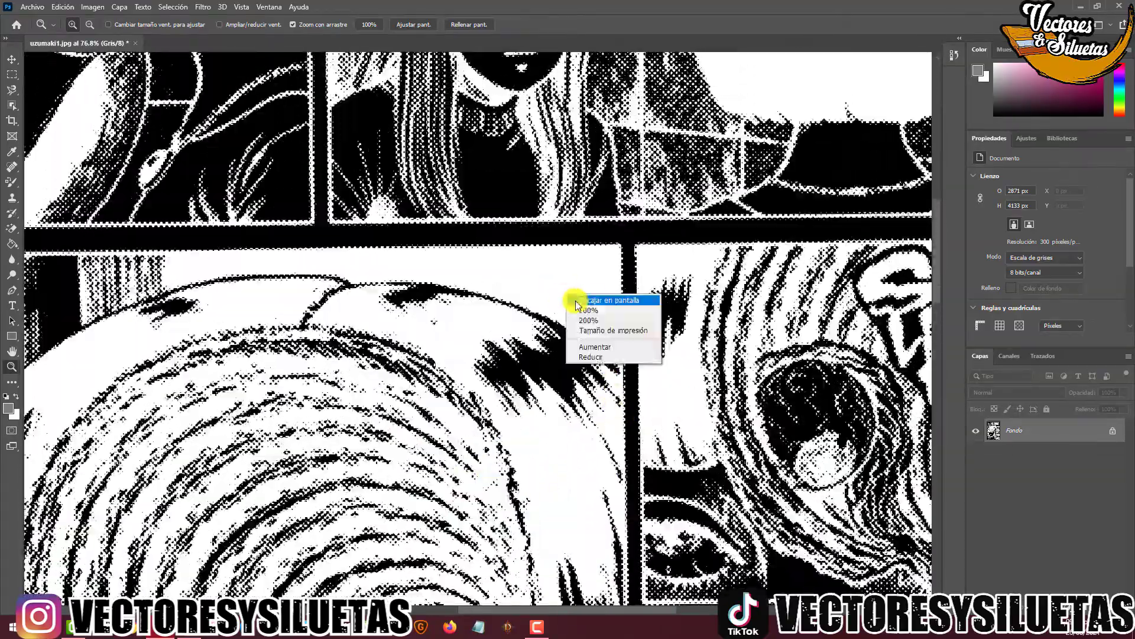
{"action": "left_click", "coordinate": [576, 299]}
{"action": "key", "text": "v"}
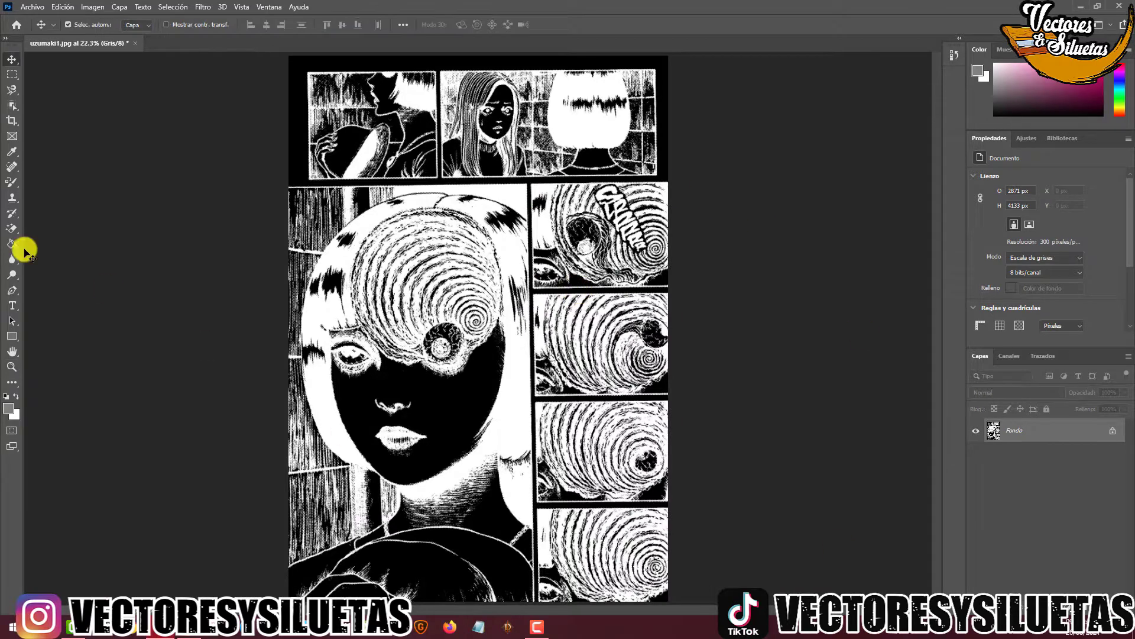
Switch to Illustrator and paste the black UZUMAKI JUNJI ITO title beside the page image in the uzumaki1.png document
{"action": "left_click", "coordinate": [187, 633]}
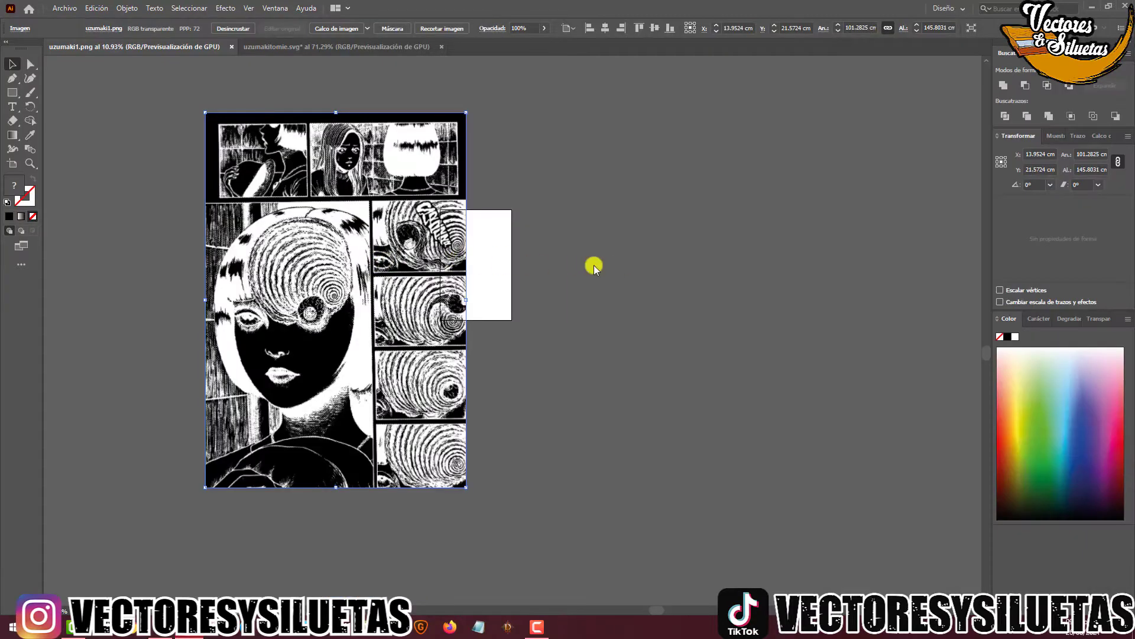
{"action": "key", "text": "ctrl+o"}
{"action": "key", "text": "Escape"}
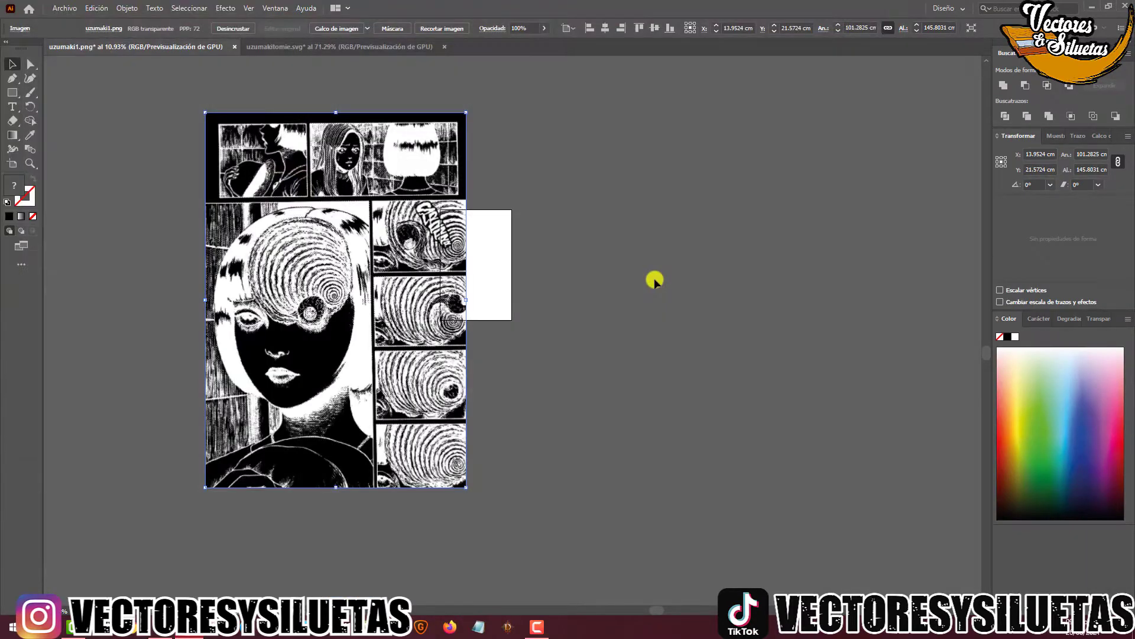
{"action": "left_click", "coordinate": [649, 271]}
{"action": "key", "text": "ctrl+v"}
{"action": "left_click_drag", "start_coordinate": [509, 329], "coordinate": [516, 398]}
{"action": "left_click", "coordinate": [578, 283]}
{"action": "left_click", "coordinate": [650, 345]}
{"action": "left_click", "coordinate": [636, 298]}
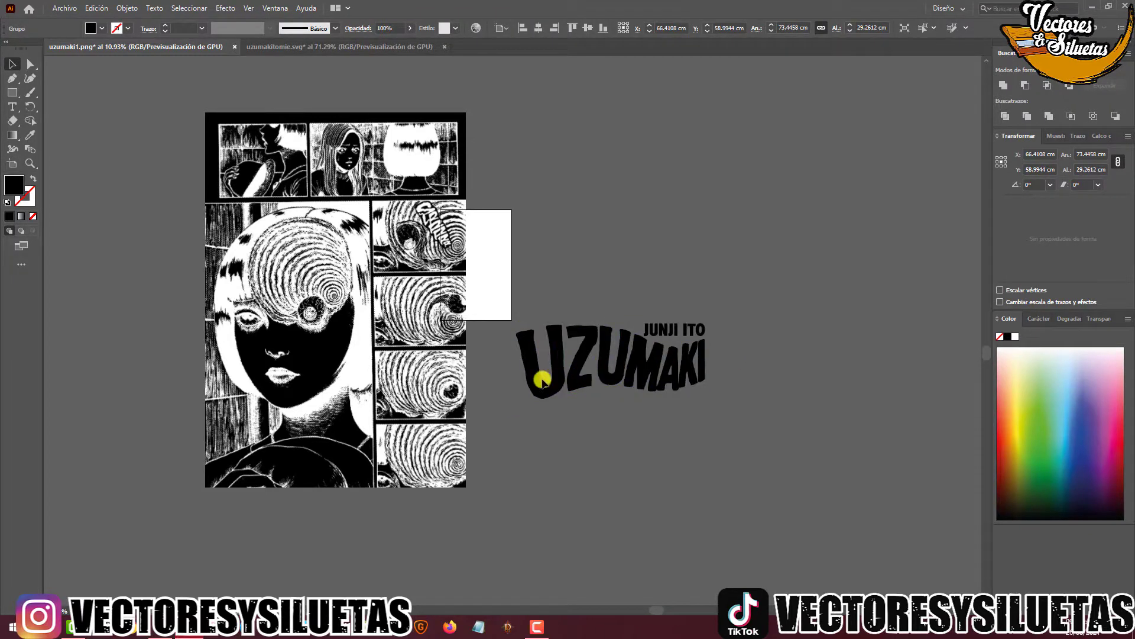
{"action": "left_click", "coordinate": [700, 389]}
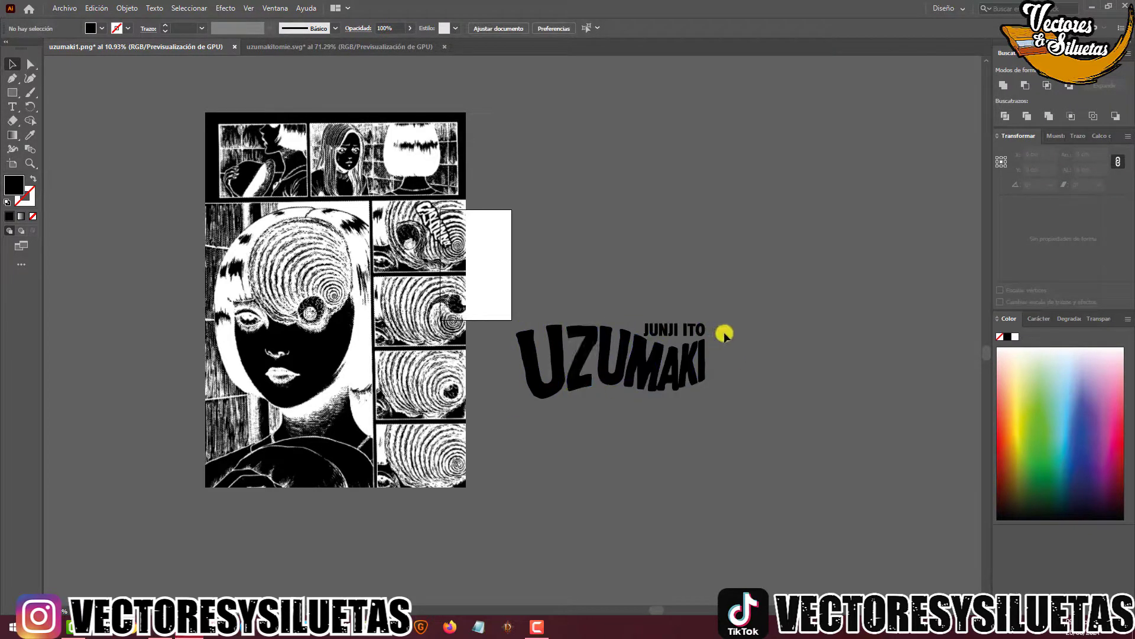
Create a new portrait tabloid document of 27.94 x 43.18 cm in CMYK colour with 300 ppi raster effects
{"action": "left_click", "coordinate": [415, 247]}
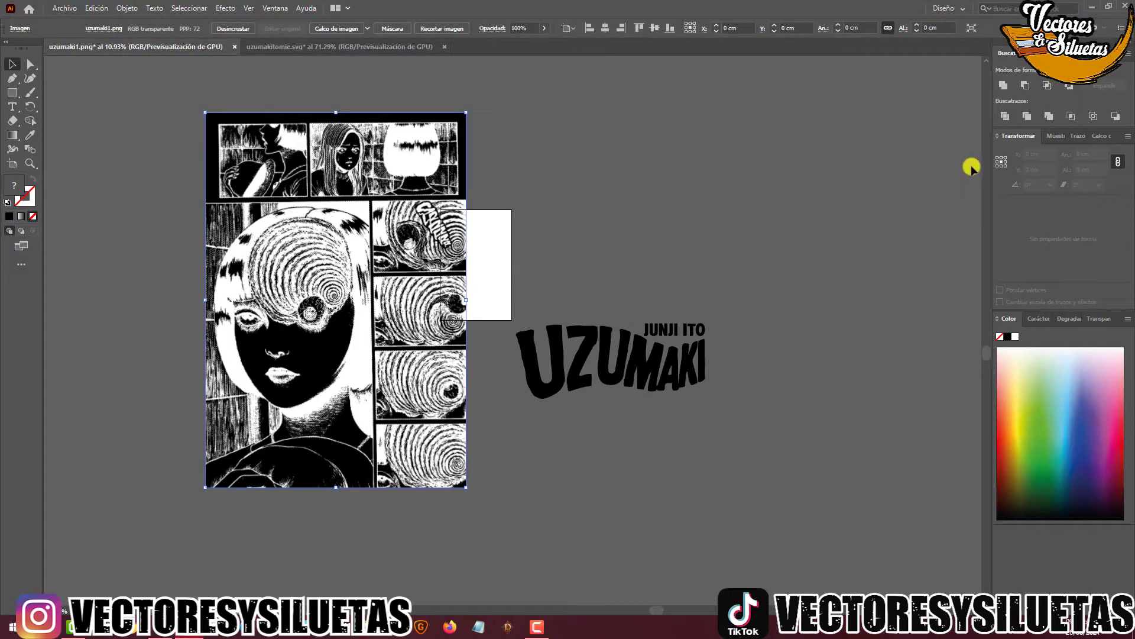
{"action": "left_click", "coordinate": [352, 148]}
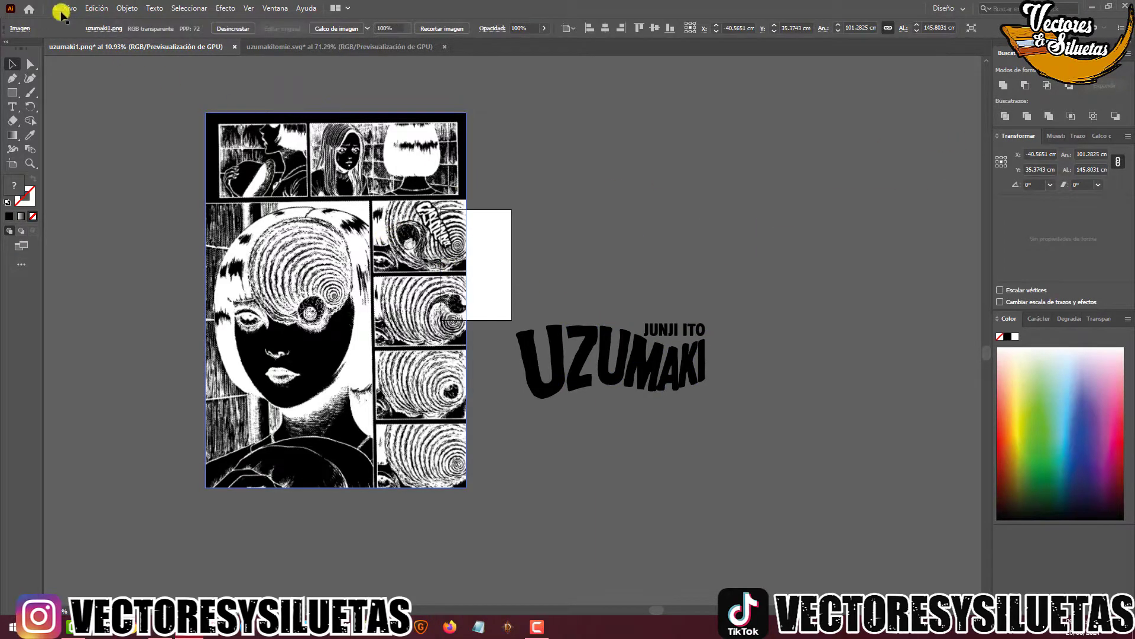
{"action": "left_click", "coordinate": [62, 10]}
{"action": "left_click", "coordinate": [74, 20]}
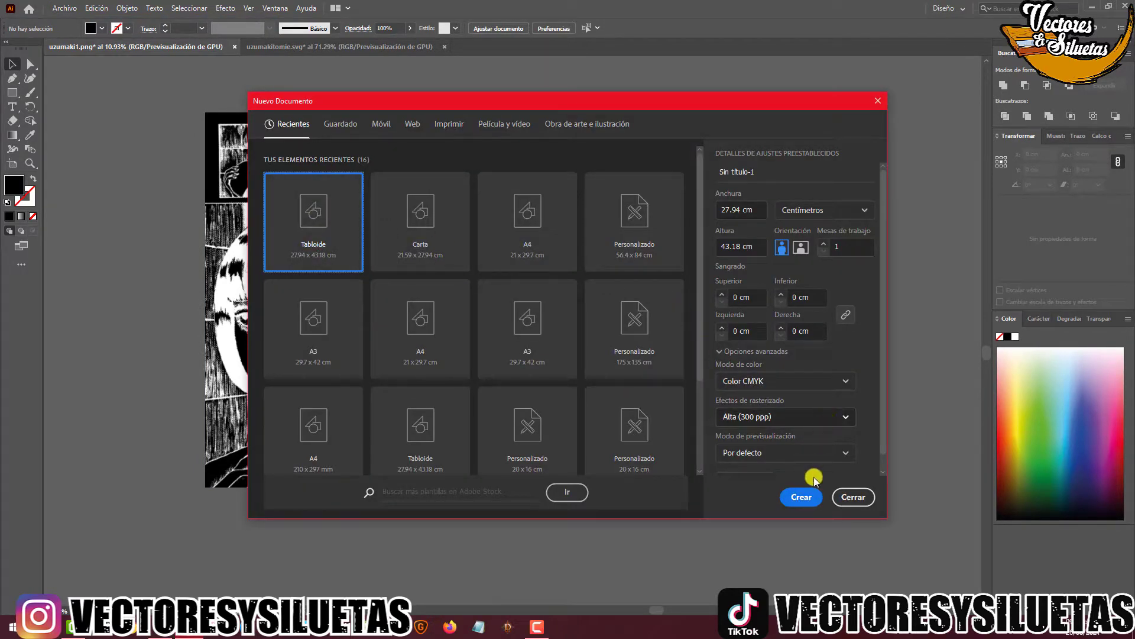
{"action": "left_click", "coordinate": [805, 497]}
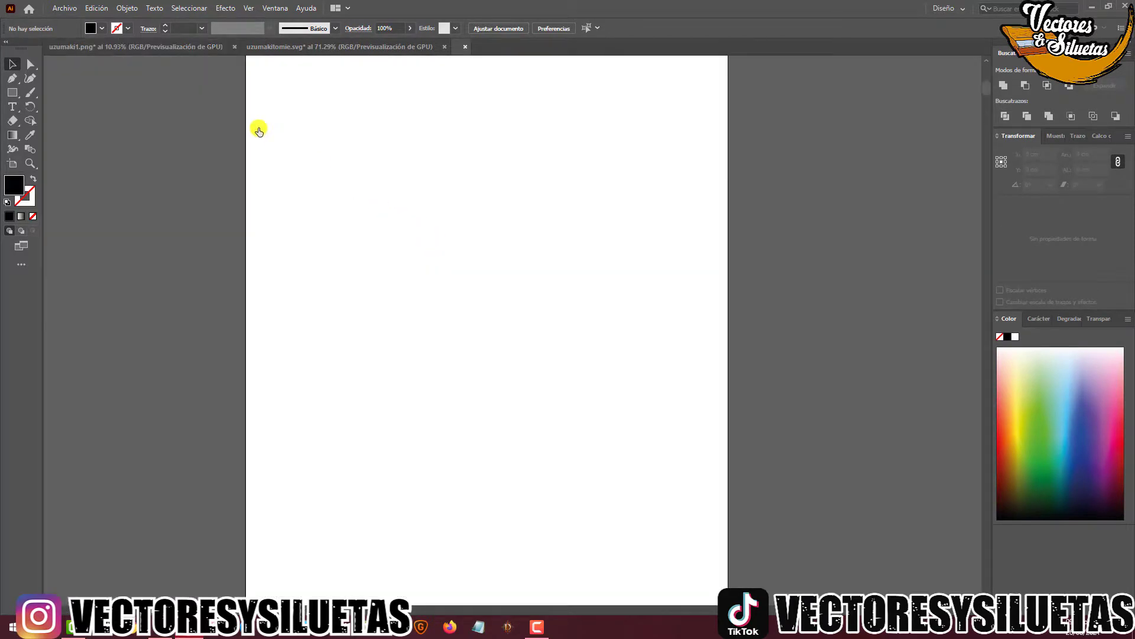
Move the manga page image from uzumaki1.png into the new tabloid document and set its height to 35 cm, keeping proportions
{"action": "left_click", "coordinate": [161, 47]}
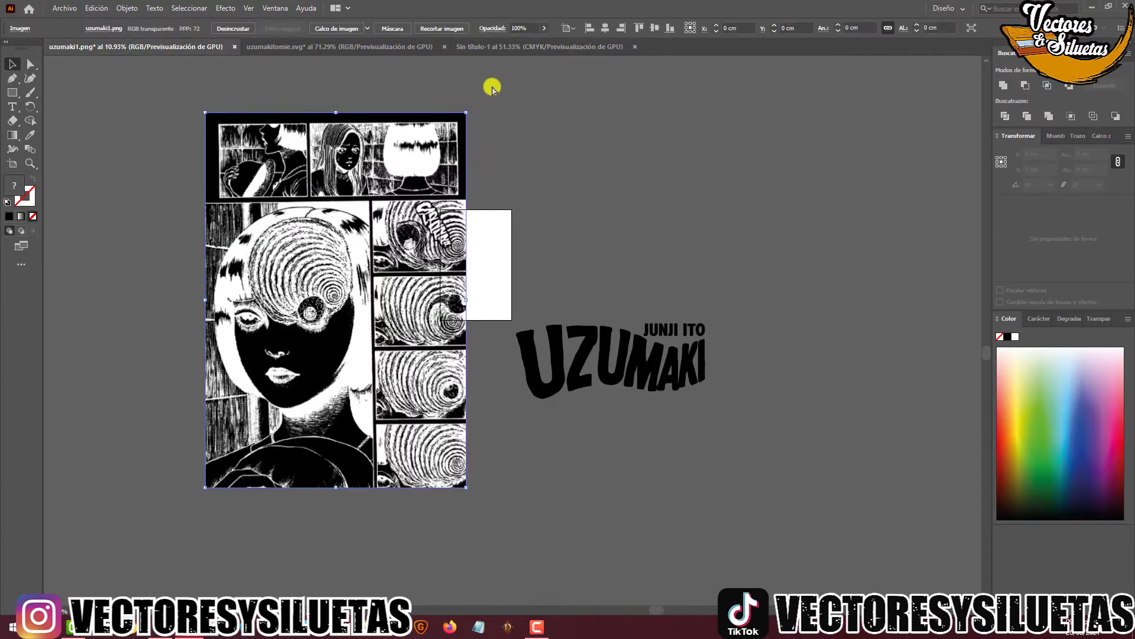
{"action": "left_click", "coordinate": [502, 46]}
{"action": "key", "text": "ctrl+v"}
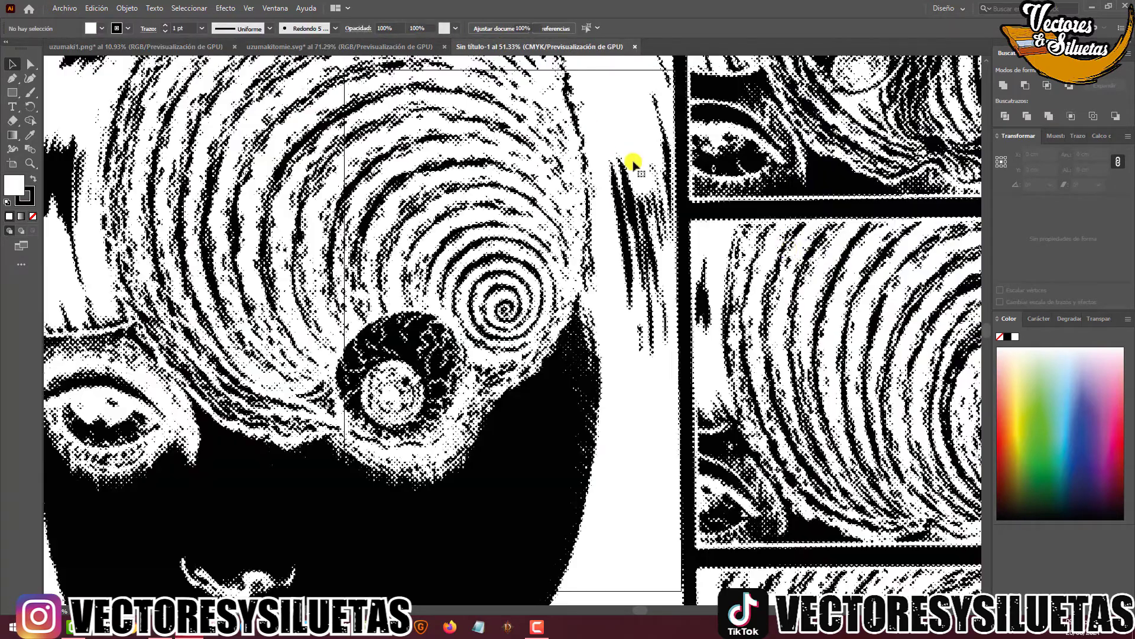
{"action": "left_click", "coordinate": [613, 225], "text": "ctrl+alt"}
{"action": "left_click", "coordinate": [613, 225], "text": "ctrl+alt"}
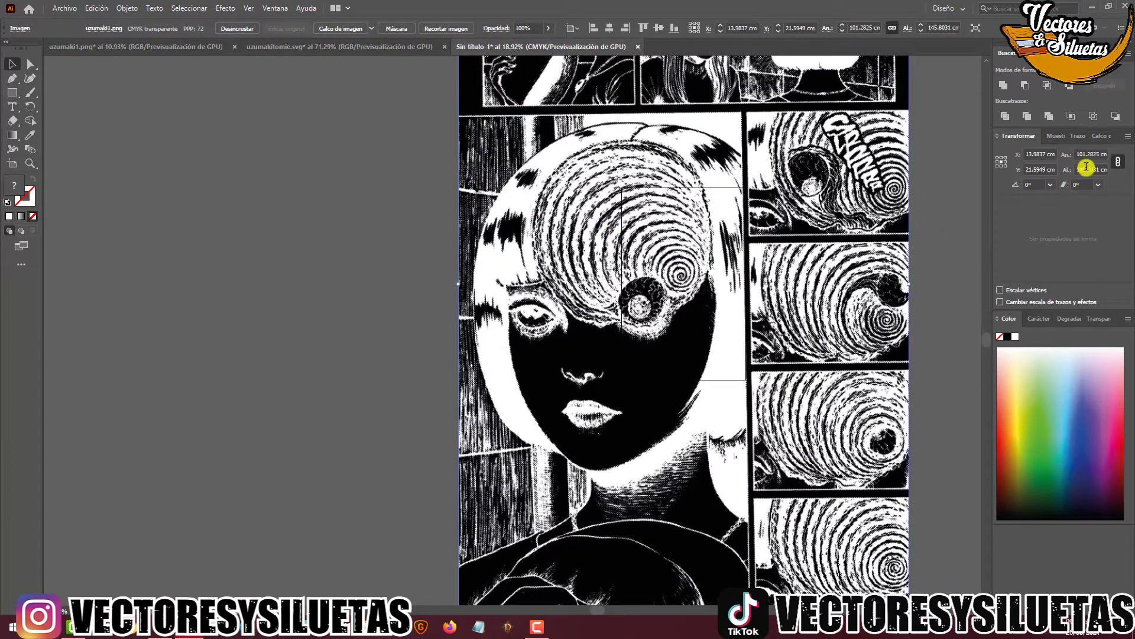
{"action": "key", "text": "Return"}
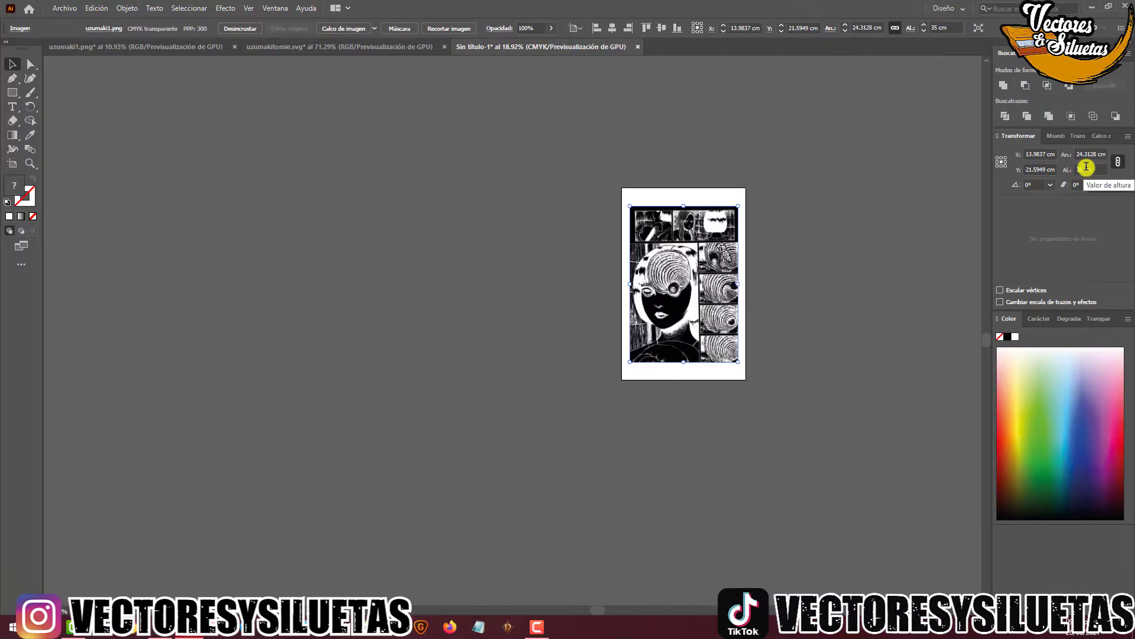
Examine the halftone dots on the face and background of the resized page up close, and return to the full artboard view
{"action": "key", "text": "z"}
{"action": "left_click", "coordinate": [694, 272]}
{"action": "left_click", "coordinate": [691, 274]}
{"action": "left_click", "coordinate": [318, 411]}
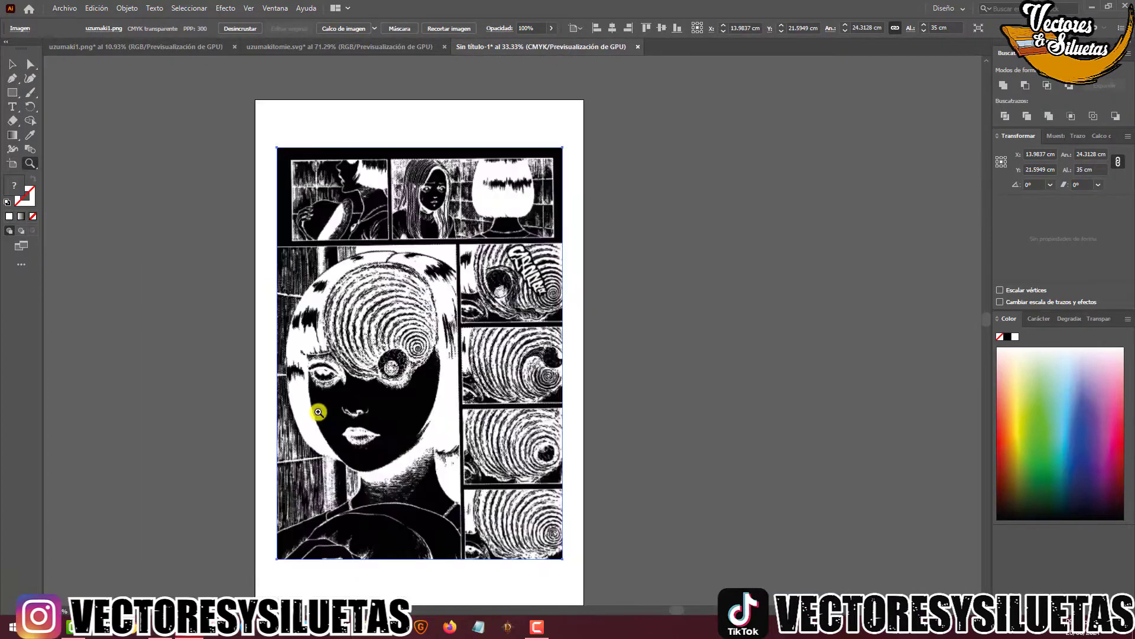
{"action": "left_click", "coordinate": [319, 409]}
{"action": "left_click", "coordinate": [509, 335]}
{"action": "left_click", "coordinate": [509, 334]}
{"action": "left_click", "coordinate": [530, 327]}
{"action": "left_click", "coordinate": [529, 327]}
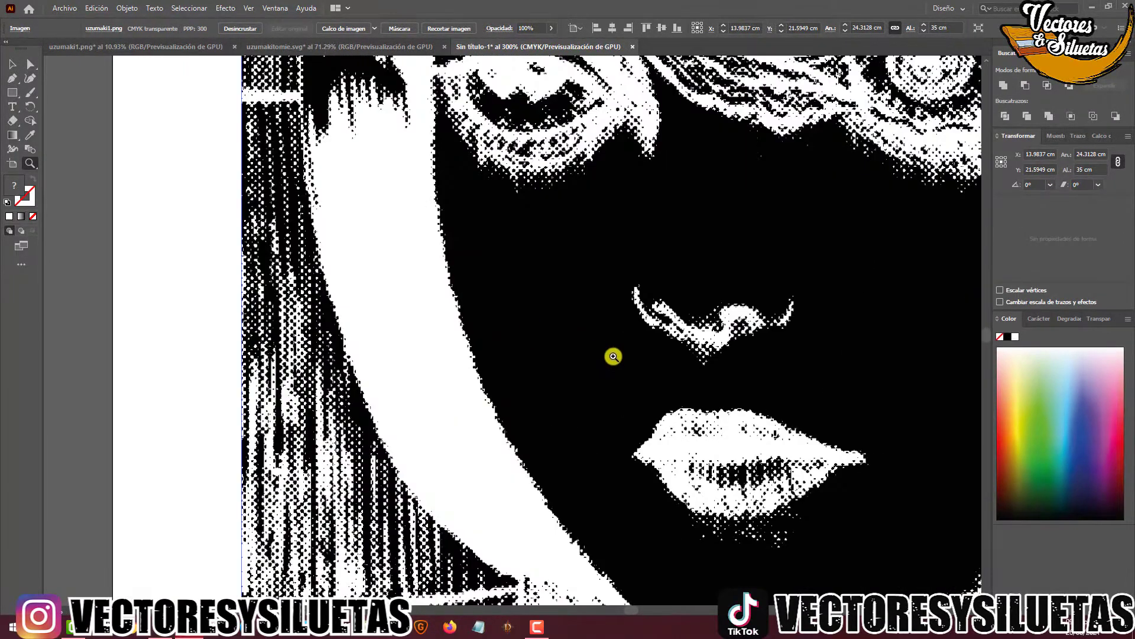
{"action": "left_click_drag", "start_coordinate": [613, 354], "coordinate": [529, 336]}
{"action": "left_click", "coordinate": [529, 335], "text": "alt"}
{"action": "left_click", "coordinate": [593, 223], "text": "alt"}
{"action": "left_click", "coordinate": [588, 215], "text": "alt"}
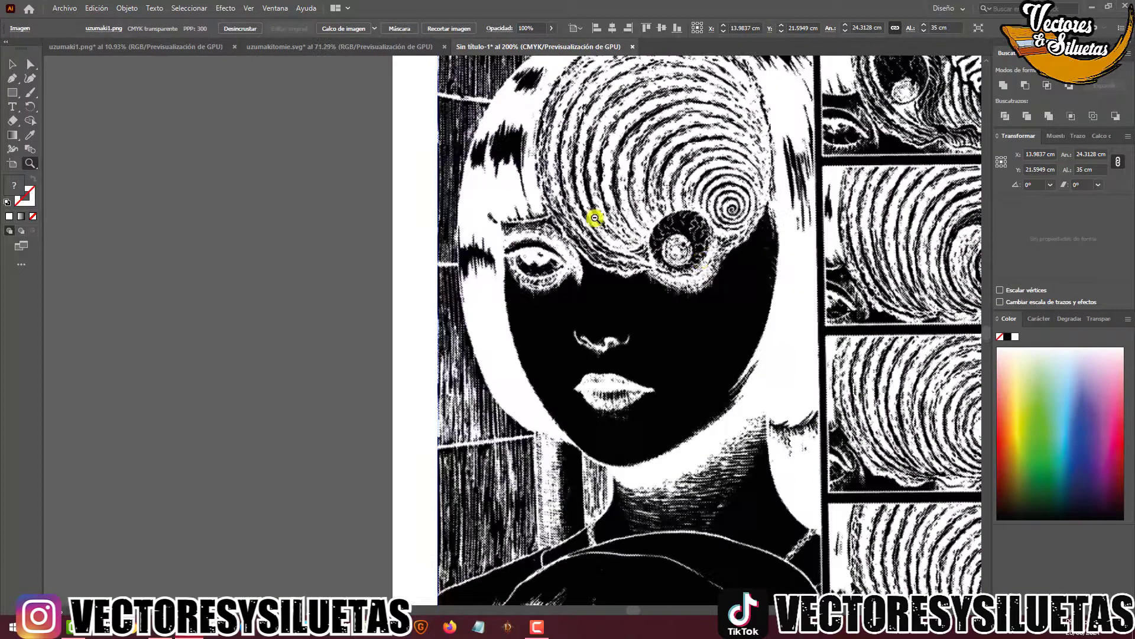
{"action": "left_click", "coordinate": [620, 236], "text": "alt"}
{"action": "left_click", "coordinate": [735, 272]}
{"action": "left_click_drag", "start_coordinate": [607, 275], "coordinate": [544, 257]}
{"action": "key", "text": "v"}
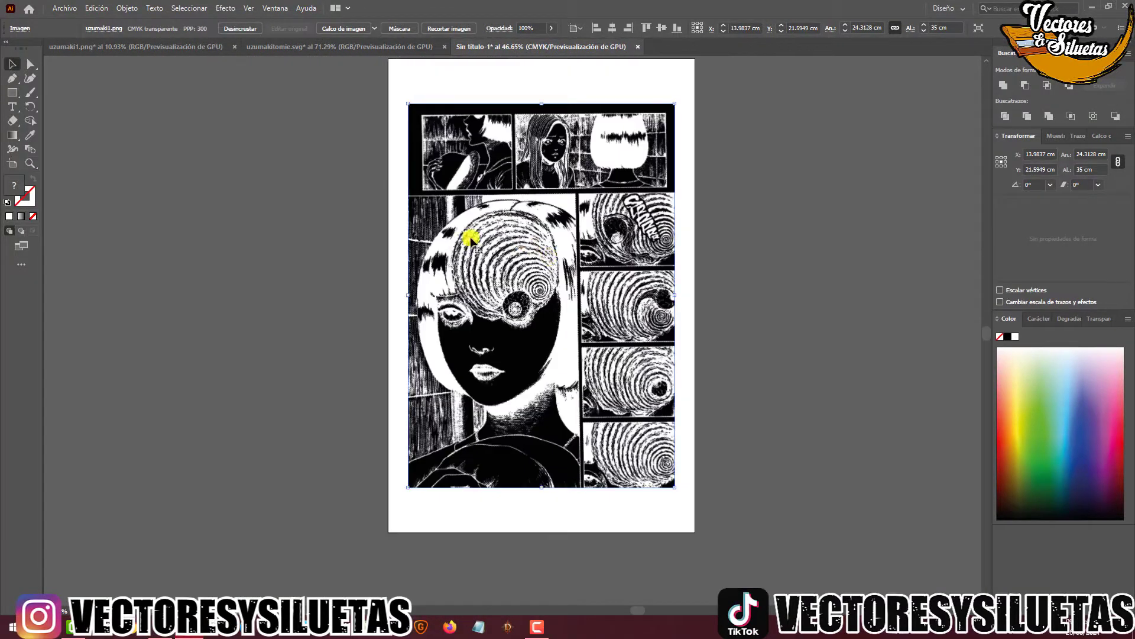
{"action": "left_click", "coordinate": [282, 246]}
Move the UZUMAKI title from uzumaki1.png into the tabloid document and scale it to about 15.6 cm wide beside the artboard
{"action": "left_click", "coordinate": [332, 46]}
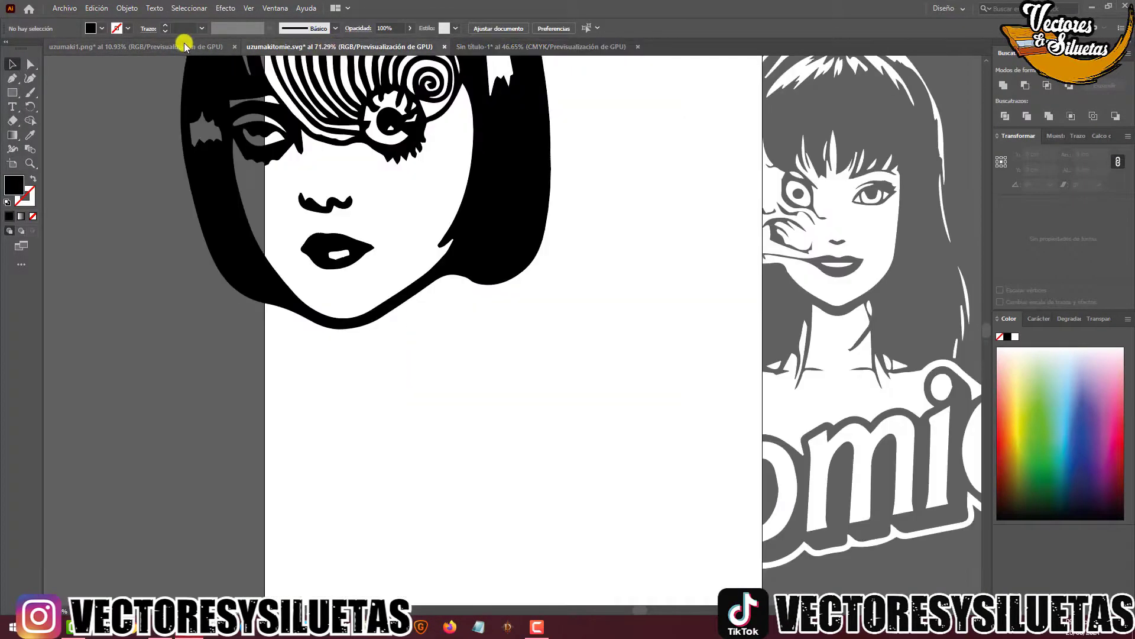
{"action": "left_click", "coordinate": [184, 46]}
{"action": "left_click", "coordinate": [685, 393]}
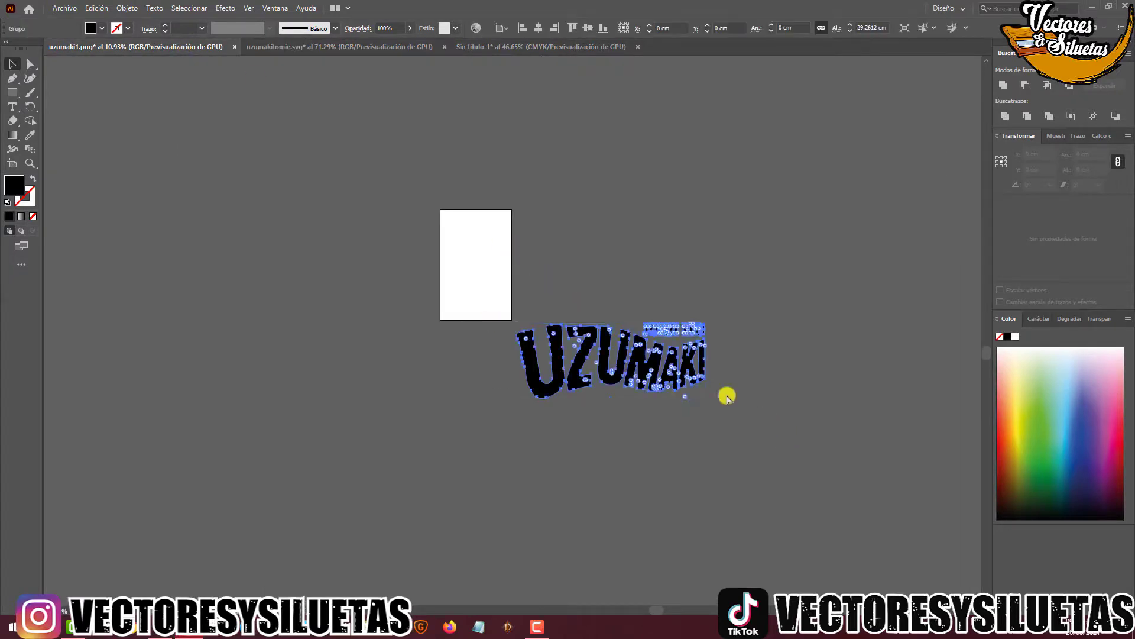
{"action": "key", "text": "ctrl+x"}
{"action": "left_click", "coordinate": [523, 48]}
{"action": "key", "text": "ctrl+v"}
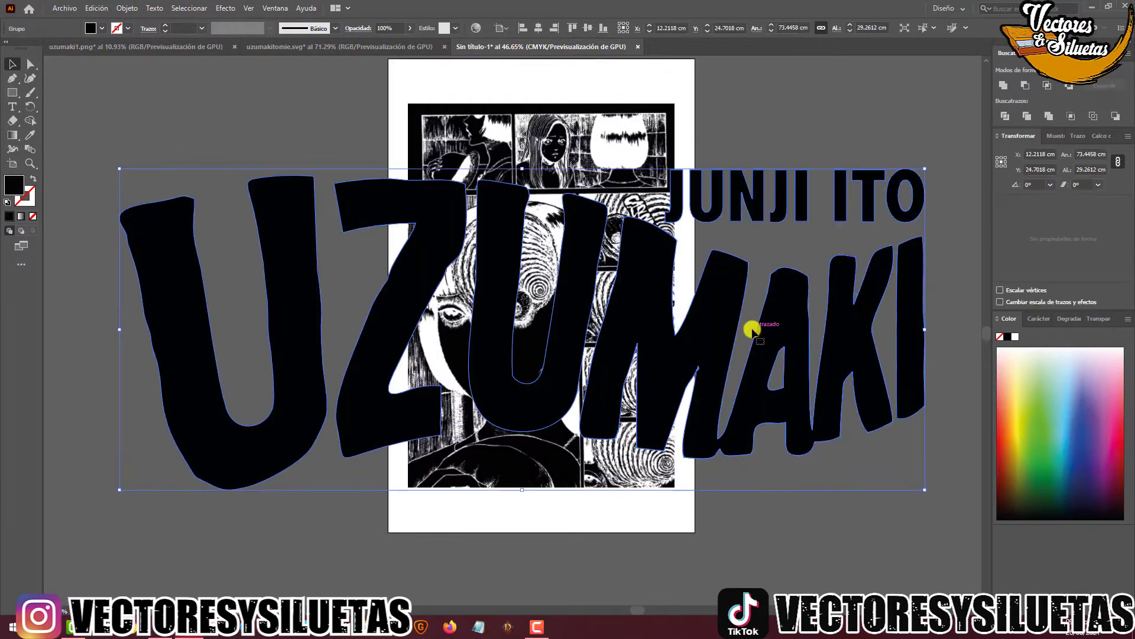
{"action": "left_click_drag", "start_coordinate": [921, 166], "coordinate": [291, 398]}
{"action": "left_click_drag", "start_coordinate": [274, 443], "coordinate": [834, 305]}
Duplicate the UZUMAKI title and place the copy and the original on opposite sides of the artboard
{"action": "key", "text": "ctrl+c"}
{"action": "key", "text": "ctrl+v"}
{"action": "left_click_drag", "start_coordinate": [507, 317], "coordinate": [313, 286]}
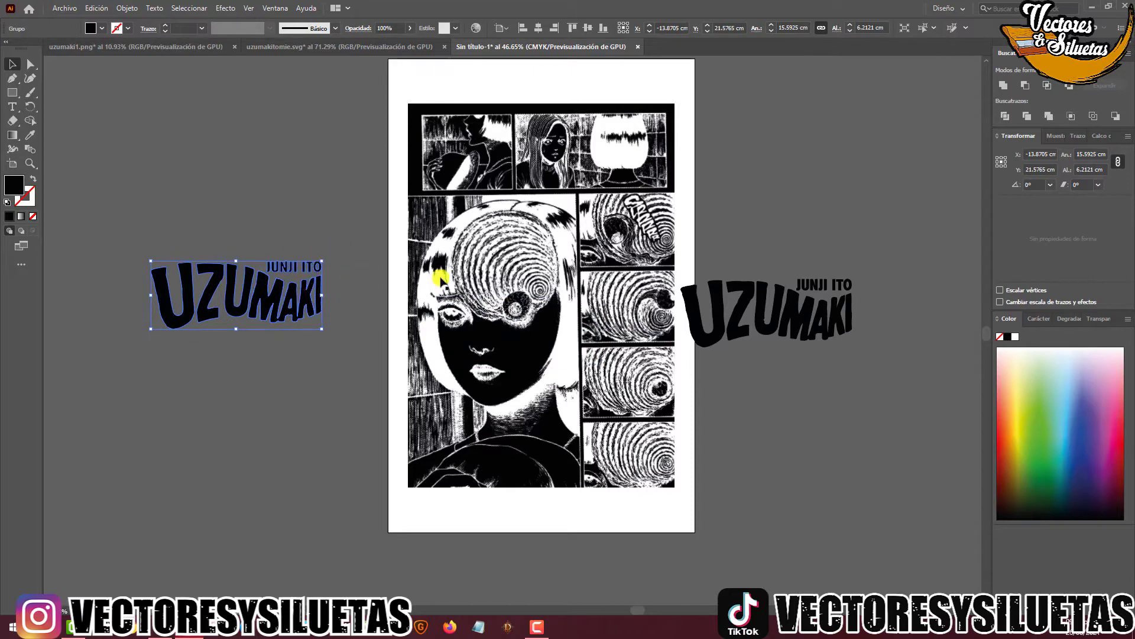
{"action": "left_click_drag", "start_coordinate": [822, 332], "coordinate": [849, 334]}
{"action": "left_click", "coordinate": [672, 524]}
Offset the path of the title copy on the left of the artboard by 0.2 cm
{"action": "left_click", "coordinate": [235, 271]}
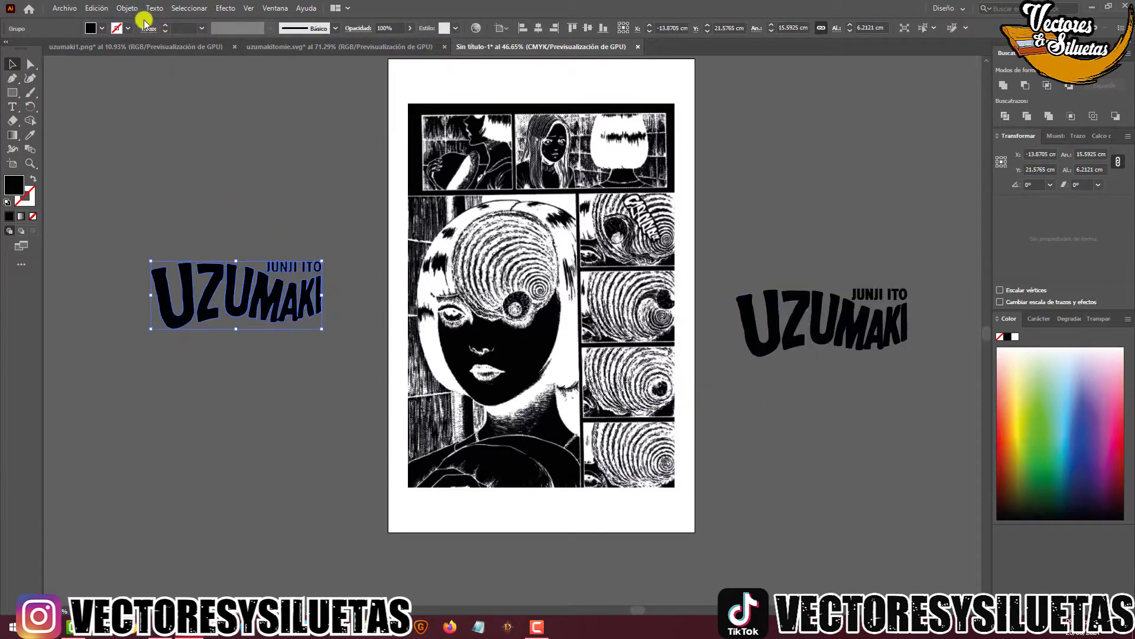
{"action": "left_click", "coordinate": [127, 8]}
{"action": "mouse_move", "coordinate": [296, 289]}
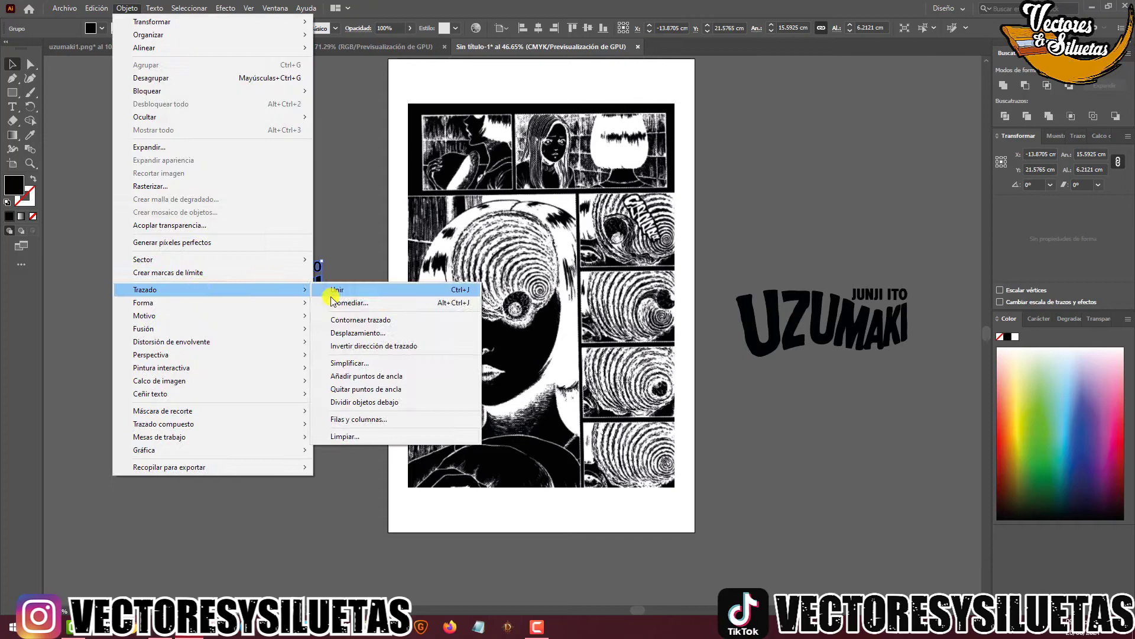
{"action": "left_click", "coordinate": [350, 334]}
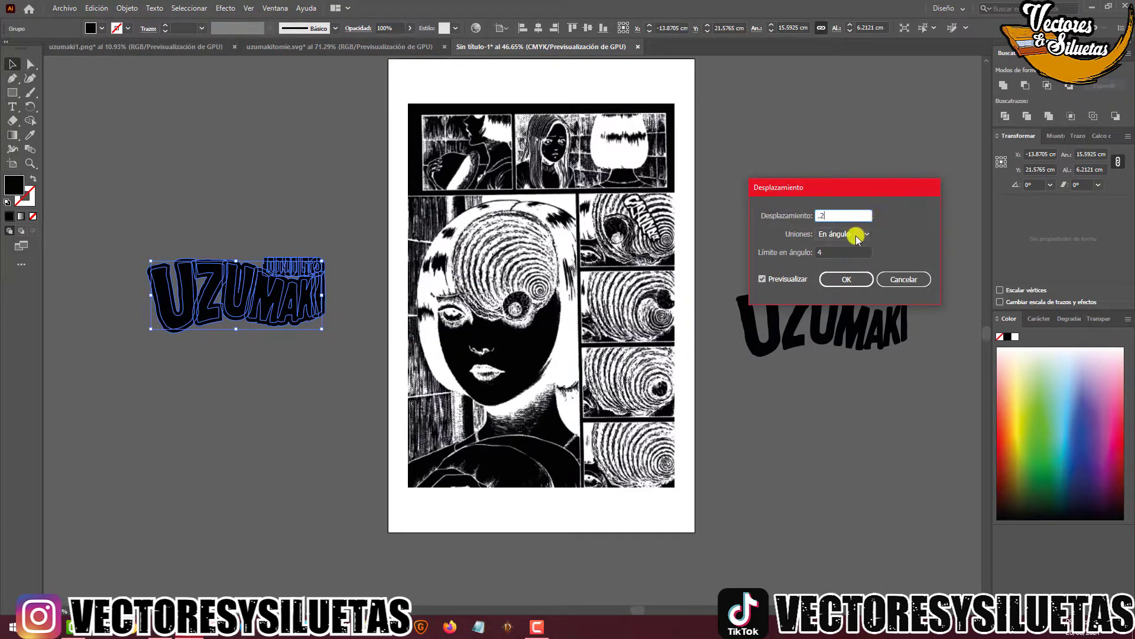
{"action": "left_click", "coordinate": [858, 237]}
{"action": "left_click", "coordinate": [844, 254]}
{"action": "left_click", "coordinate": [846, 279]}
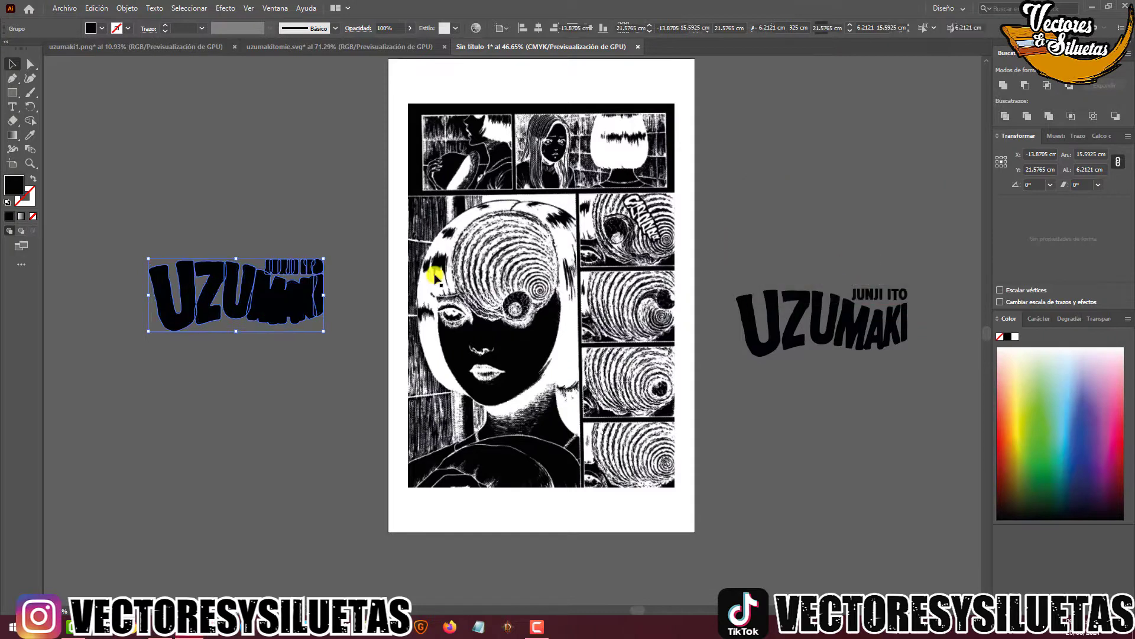
Unite the title copy and its offset outlines into a single shape
{"action": "left_click", "coordinate": [117, 220]}
{"action": "left_click_drag", "start_coordinate": [330, 353], "coordinate": [349, 355]}
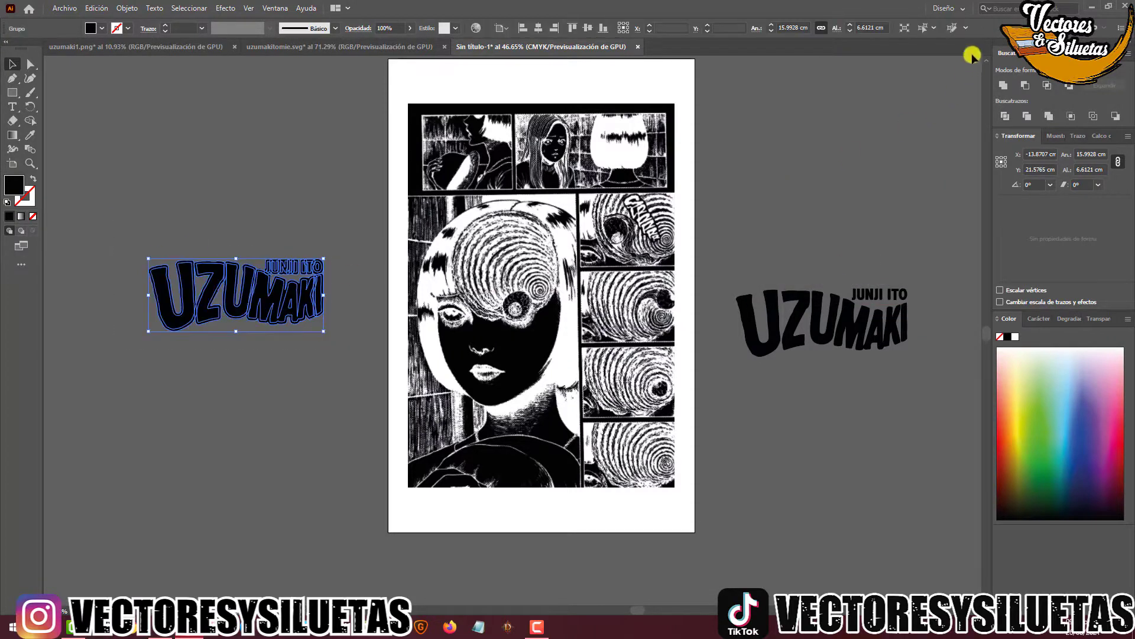
{"action": "left_click", "coordinate": [1006, 84]}
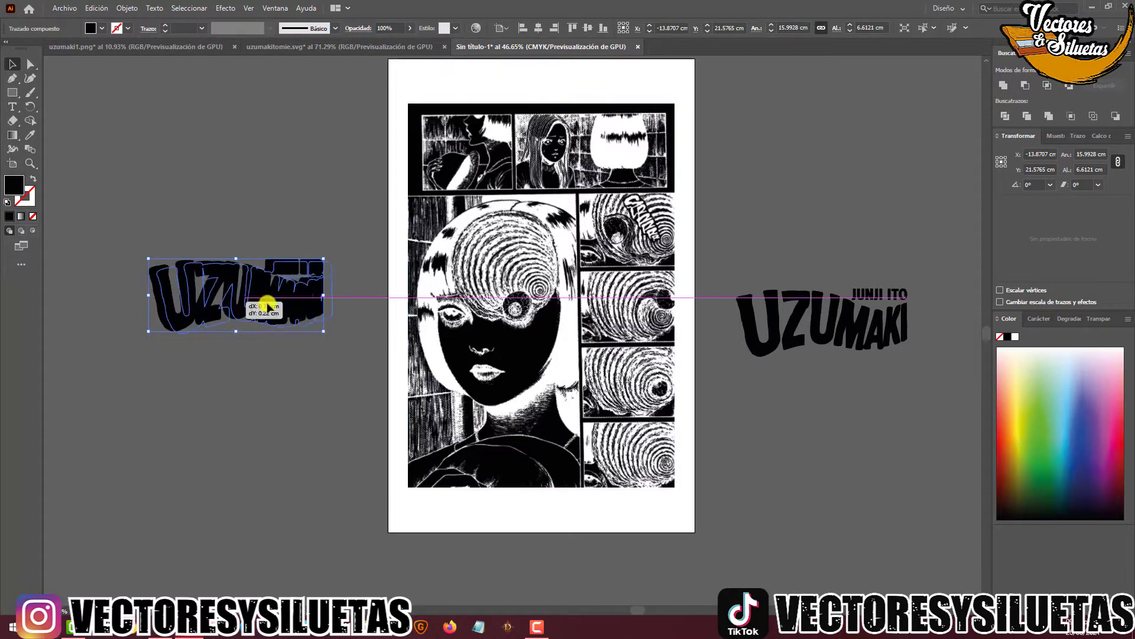
Fill the united title outline with white and align the black title to it on its horizontal and vertical centres
{"action": "left_click_drag", "start_coordinate": [266, 304], "coordinate": [849, 204]}
{"action": "left_click", "coordinate": [1015, 339]}
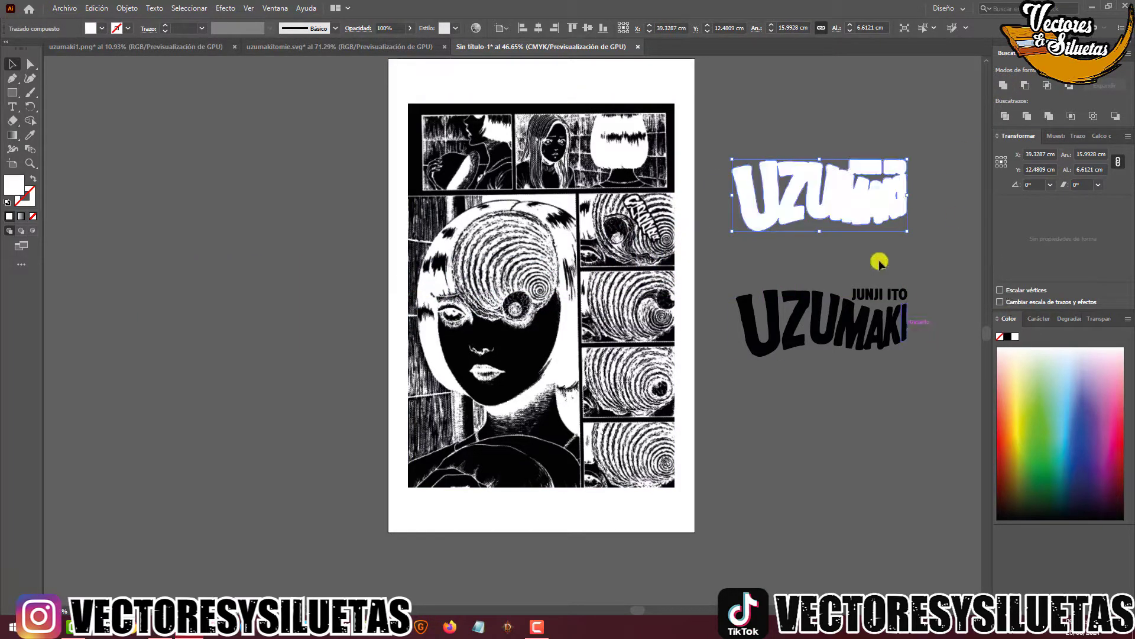
{"action": "left_click_drag", "start_coordinate": [862, 313], "coordinate": [805, 172]}
{"action": "left_click", "coordinate": [806, 171], "text": "shift"}
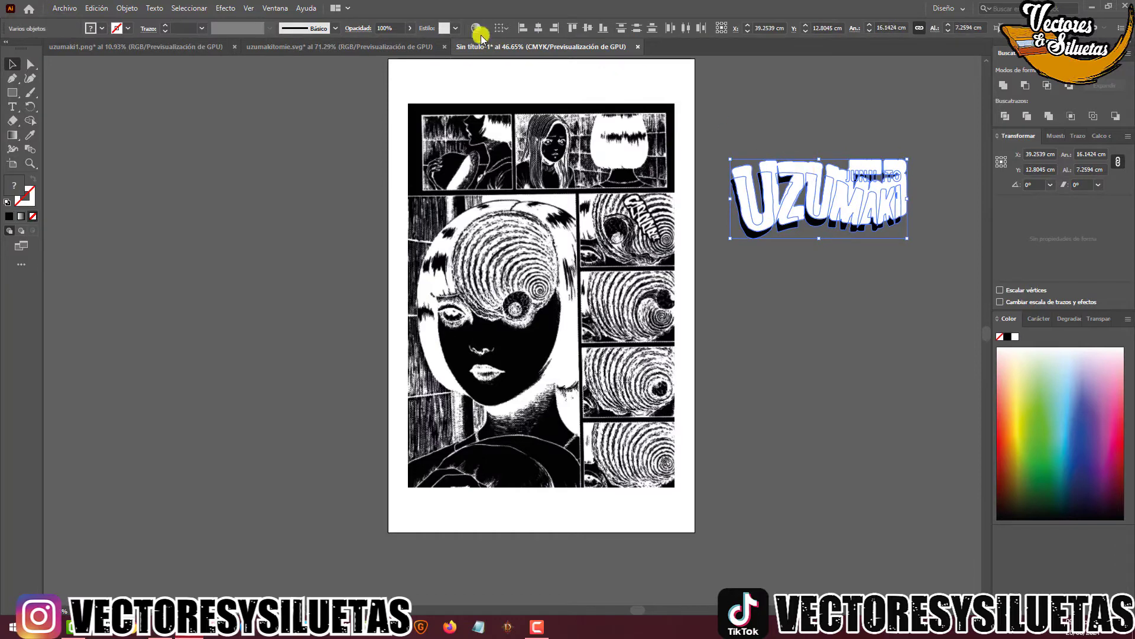
{"action": "left_click", "coordinate": [538, 30]}
{"action": "left_click", "coordinate": [587, 28]}
Send the white outline shape to the back, behind the black title
{"action": "left_click", "coordinate": [862, 217]}
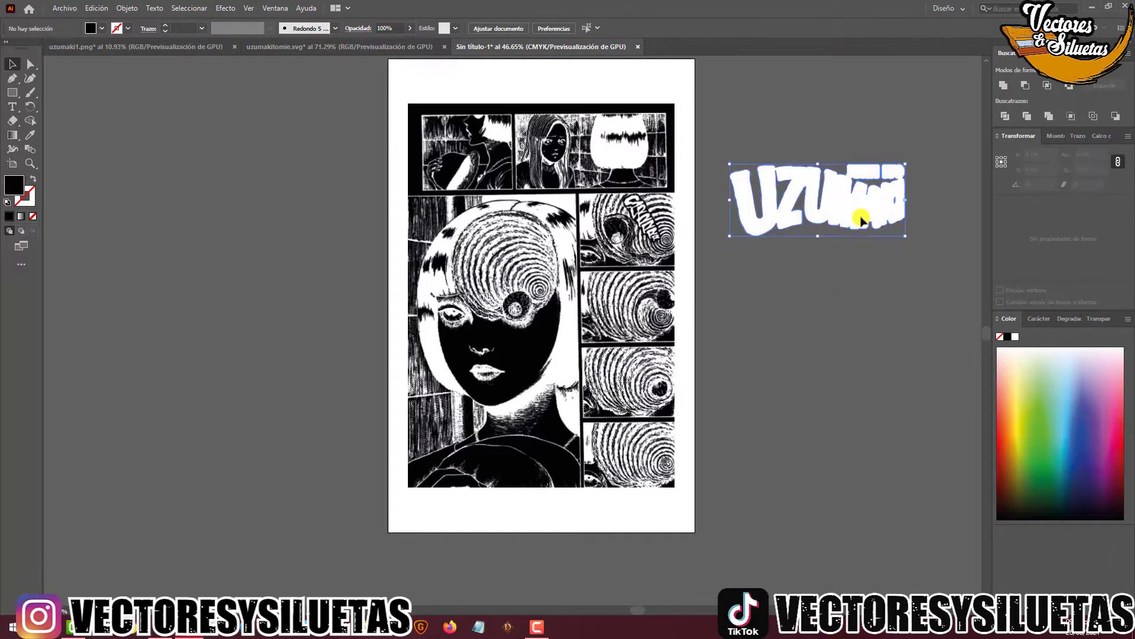
{"action": "right_click", "coordinate": [861, 217]}
{"action": "mouse_move", "coordinate": [919, 348]}
{"action": "left_click", "coordinate": [825, 388]}
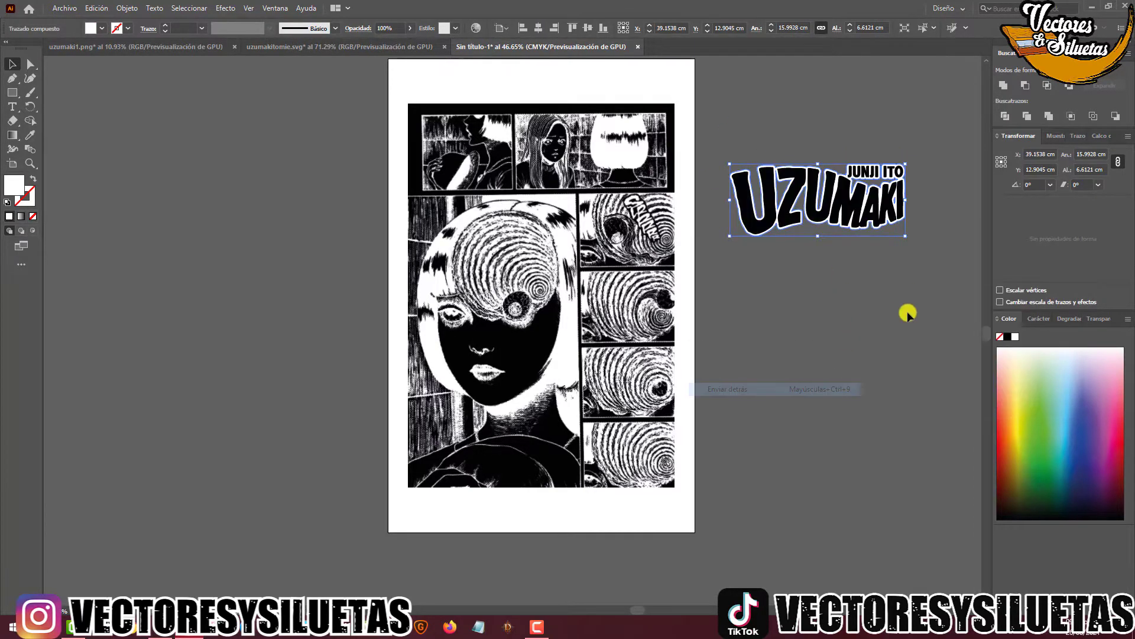
Bring the black title and its white outline to the front and group them
{"action": "left_click", "coordinate": [845, 201], "text": "shift"}
{"action": "right_click", "coordinate": [845, 201]}
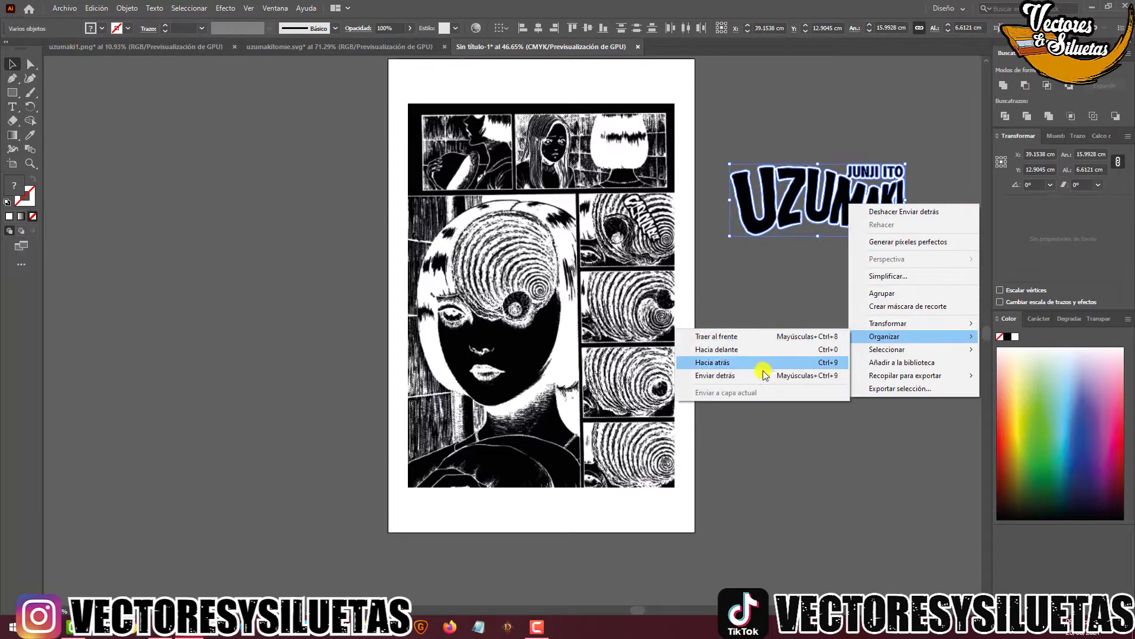
{"action": "left_click", "coordinate": [753, 342]}
{"action": "key", "text": "ctrl+g"}
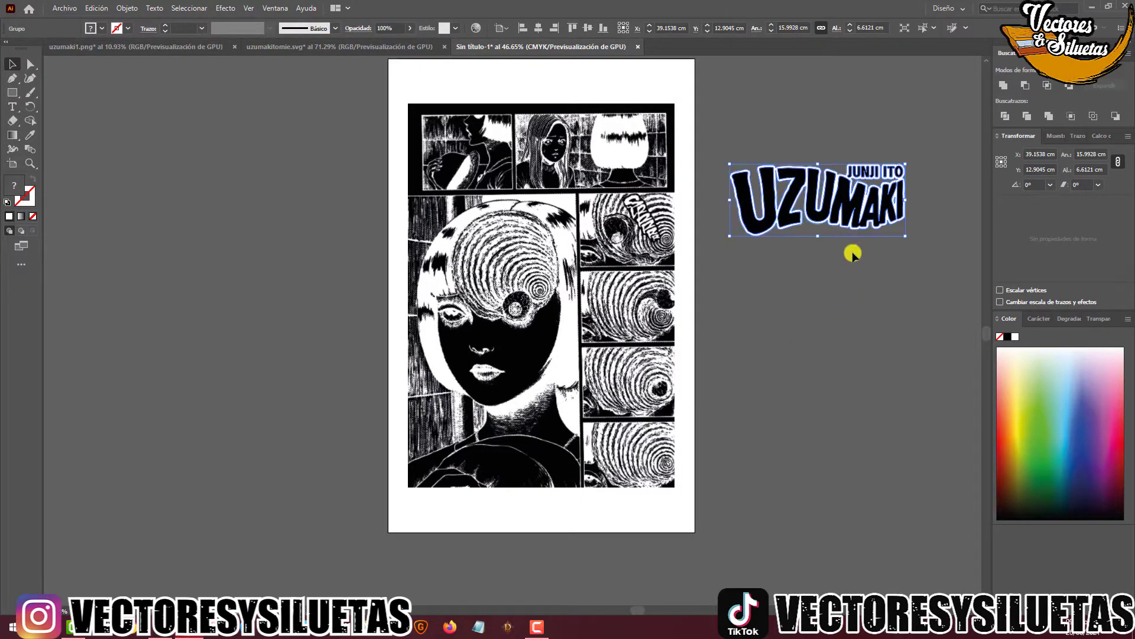
Move the title group onto the lower-right corner of the manga page and scale it to about 14.2 cm wide
{"action": "left_click_drag", "start_coordinate": [848, 210], "coordinate": [623, 455]}
{"action": "left_click", "coordinate": [772, 466]}
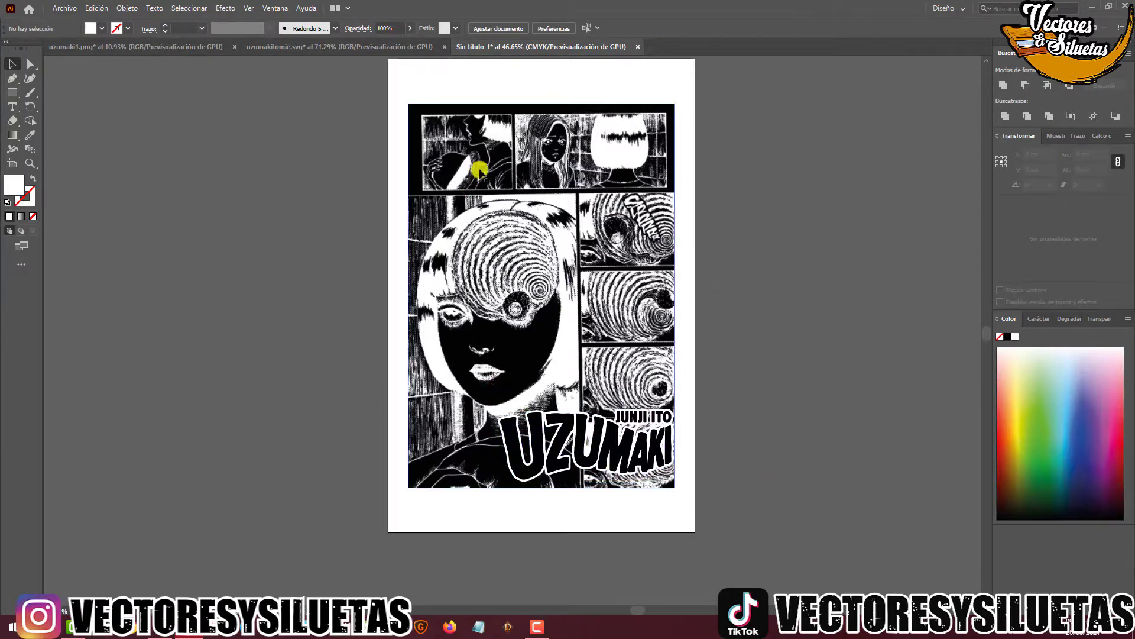
{"action": "left_click", "coordinate": [579, 419]}
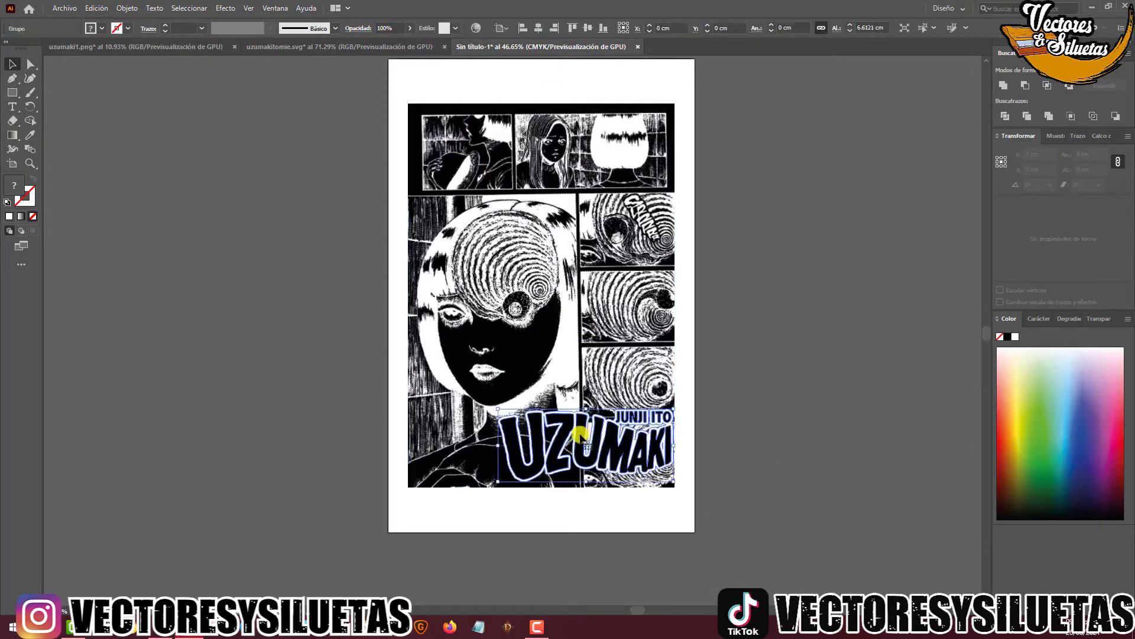
{"action": "left_click_drag", "start_coordinate": [500, 484], "coordinate": [553, 477]}
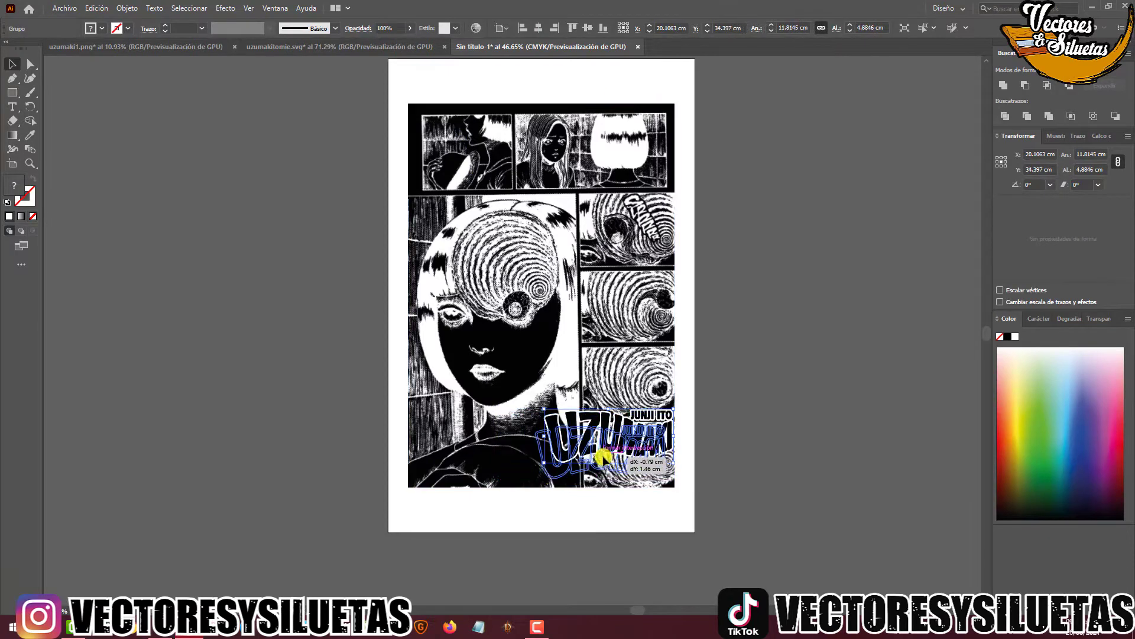
{"action": "left_click_drag", "start_coordinate": [616, 436], "coordinate": [594, 419]}
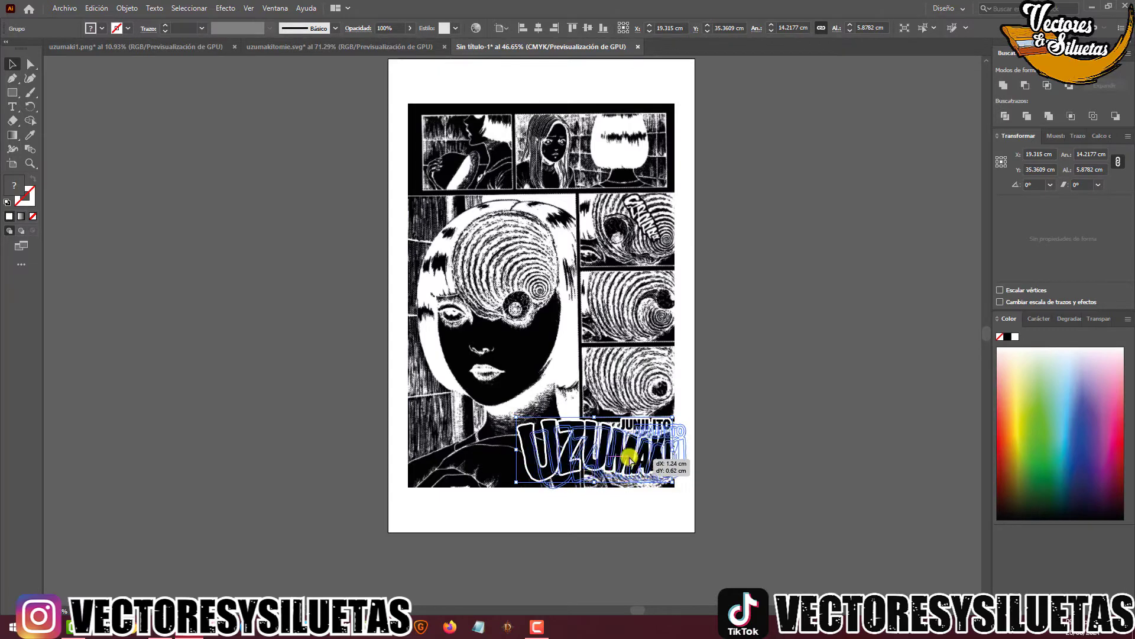
{"action": "left_click_drag", "start_coordinate": [615, 458], "coordinate": [615, 459]}
Align the title group and the manga page to their right and bottom edges
{"action": "left_click_drag", "start_coordinate": [728, 490], "coordinate": [601, 293]}
{"action": "left_click", "coordinate": [259, 33]}
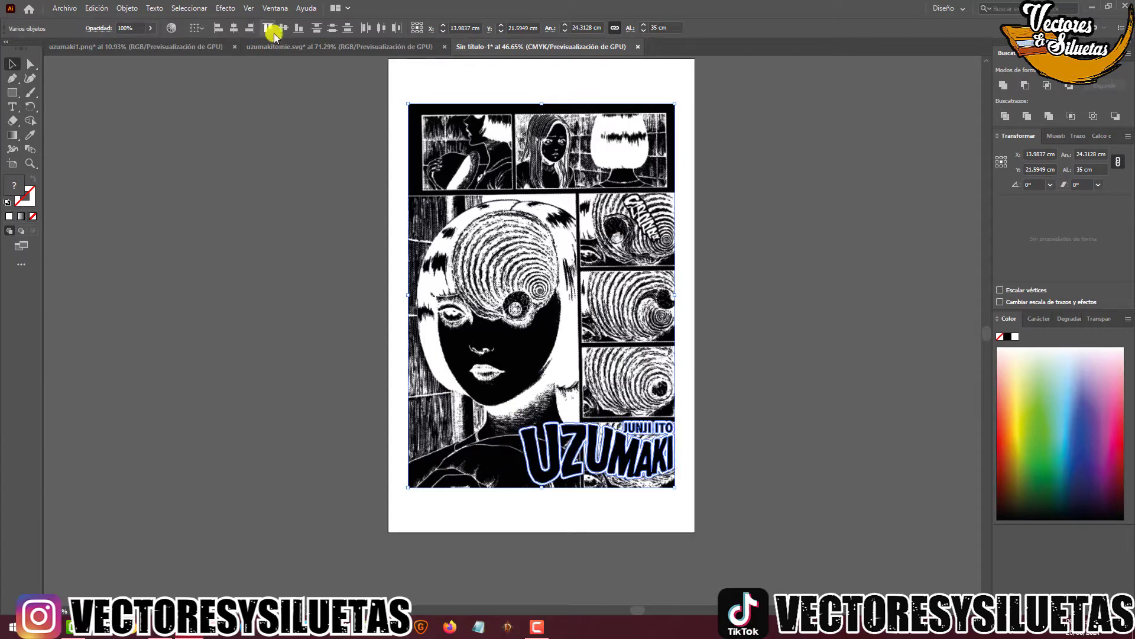
{"action": "left_click", "coordinate": [296, 28]}
{"action": "left_click", "coordinate": [292, 169]}
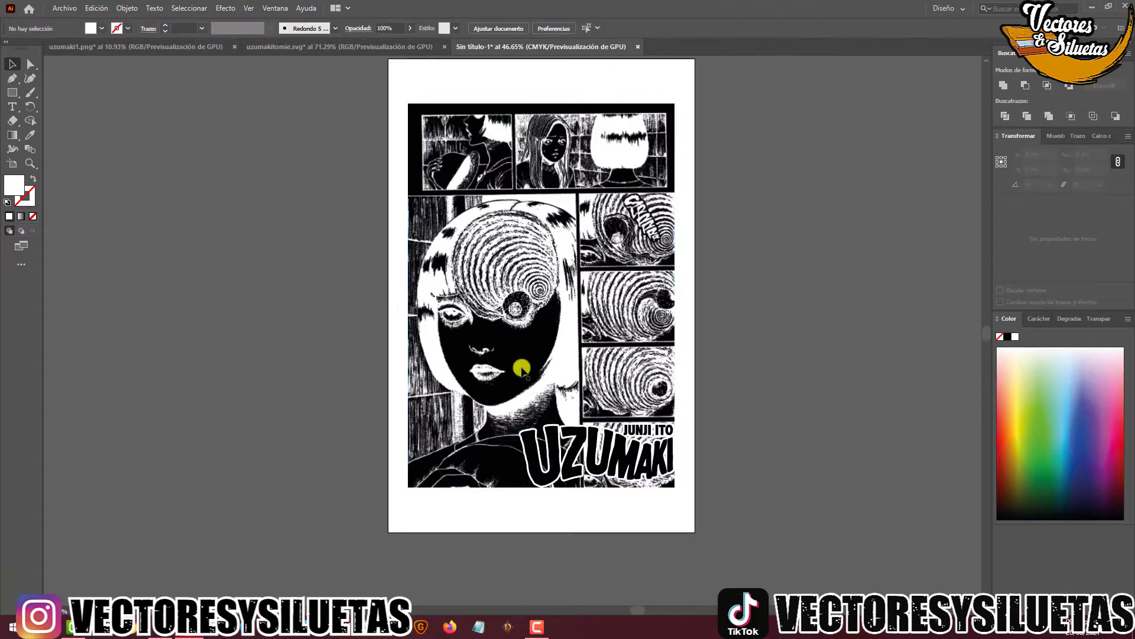
Examine the white-outlined title up close against the lower panels of the manga page
{"action": "left_click", "coordinate": [603, 451]}
{"action": "left_click", "coordinate": [461, 368]}
{"action": "mouse_move", "coordinate": [530, 320]}
{"action": "left_mouse_down"}
{"action": "mouse_move", "coordinate": [479, 307]}
{"action": "mouse_move", "coordinate": [509, 325]}
{"action": "left_mouse_up"}
{"action": "scroll", "coordinate": [552, 403], "scroll_direction": "up", "scroll_amount": 1}
{"action": "scroll", "coordinate": [405, 147], "scroll_direction": "up", "scroll_amount": 3}
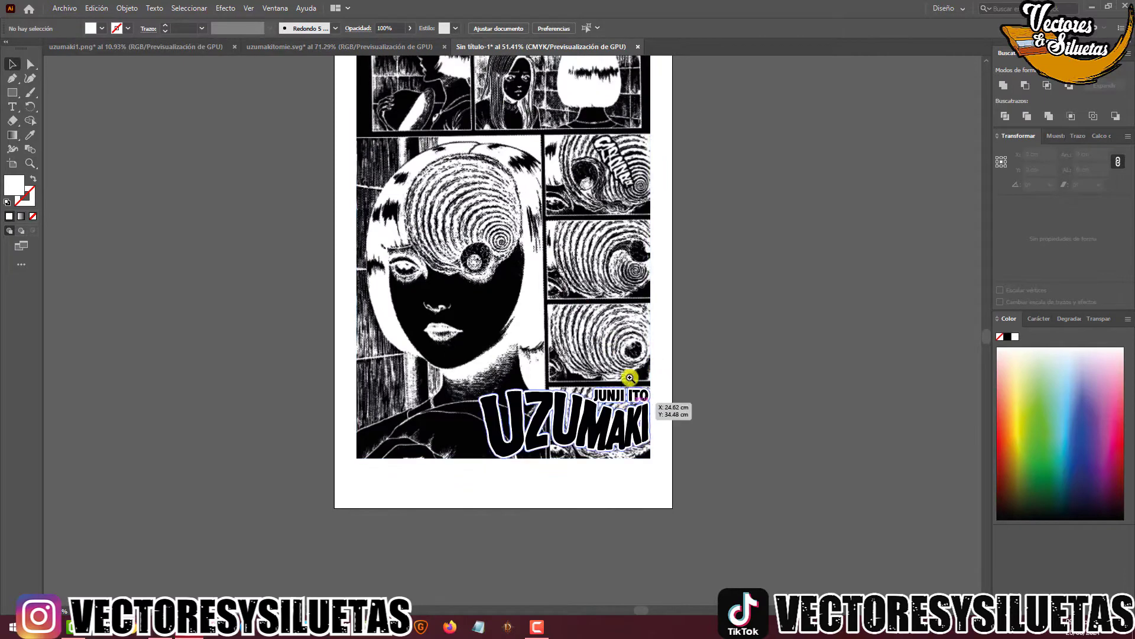
{"action": "scroll", "coordinate": [511, 462], "scroll_direction": "up", "scroll_amount": 1}
{"action": "scroll", "coordinate": [511, 463], "scroll_direction": "up", "scroll_amount": 2}
{"action": "scroll", "coordinate": [503, 268], "scroll_direction": "down", "scroll_amount": 1}
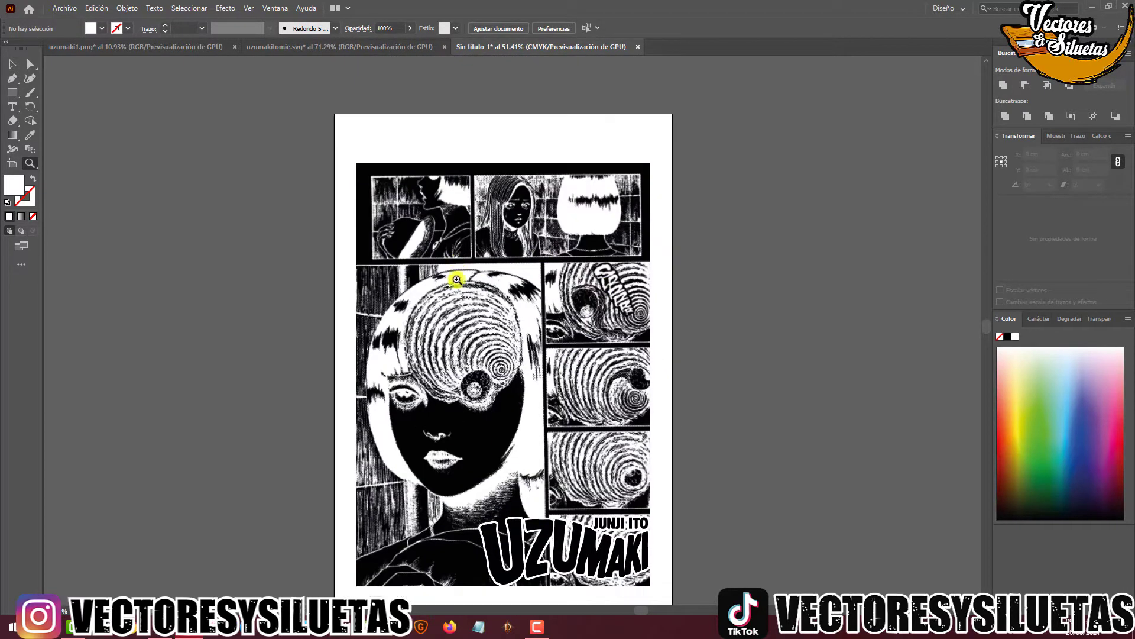
{"action": "scroll", "coordinate": [613, 514], "scroll_direction": "down", "scroll_amount": 1}
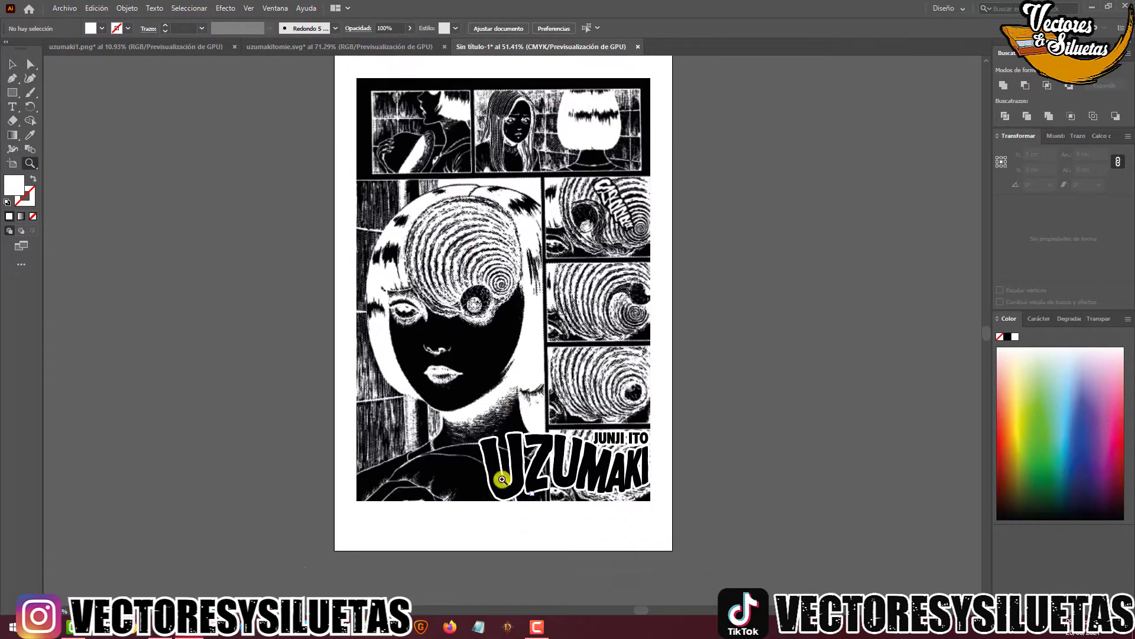
{"action": "left_click", "coordinate": [524, 452]}
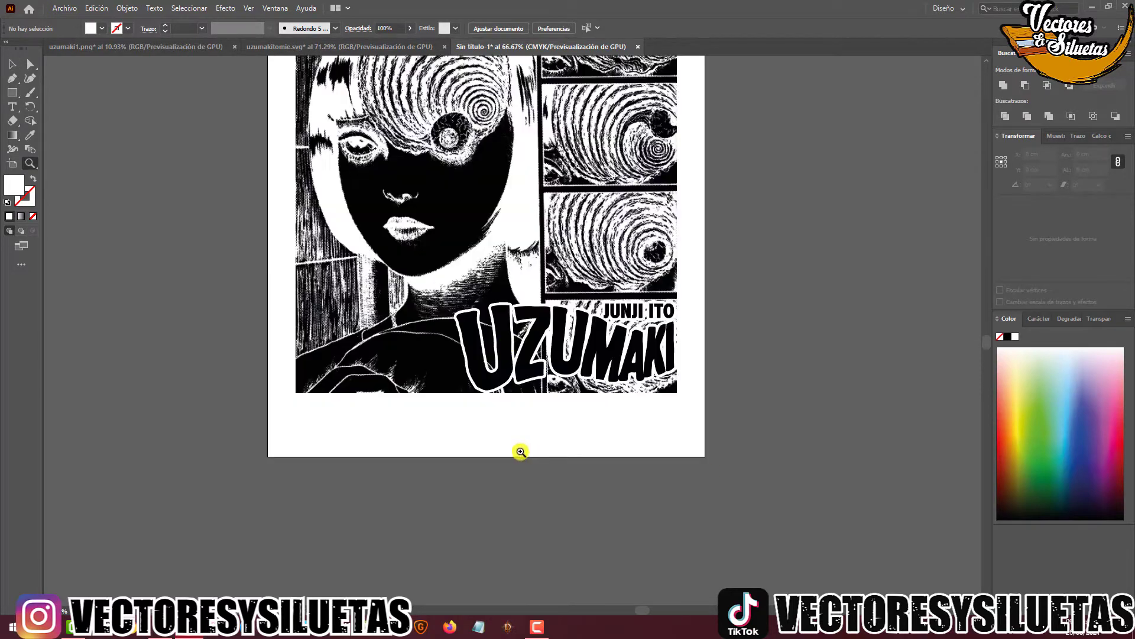
{"action": "left_click", "coordinate": [506, 347]}
{"action": "left_click", "coordinate": [508, 346]}
{"action": "scroll", "coordinate": [678, 356], "scroll_direction": "up", "scroll_amount": 1}
{"action": "scroll", "coordinate": [811, 355], "scroll_direction": "up", "scroll_amount": 3}
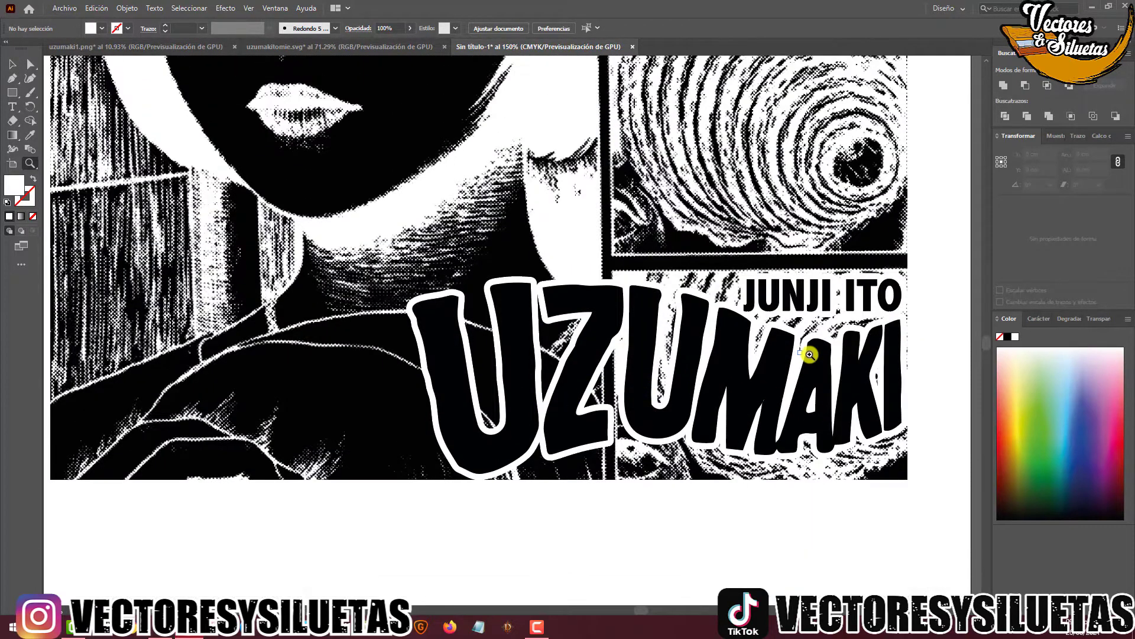
{"action": "left_click_drag", "start_coordinate": [856, 413], "coordinate": [680, 361]}
{"action": "key", "text": "v"}
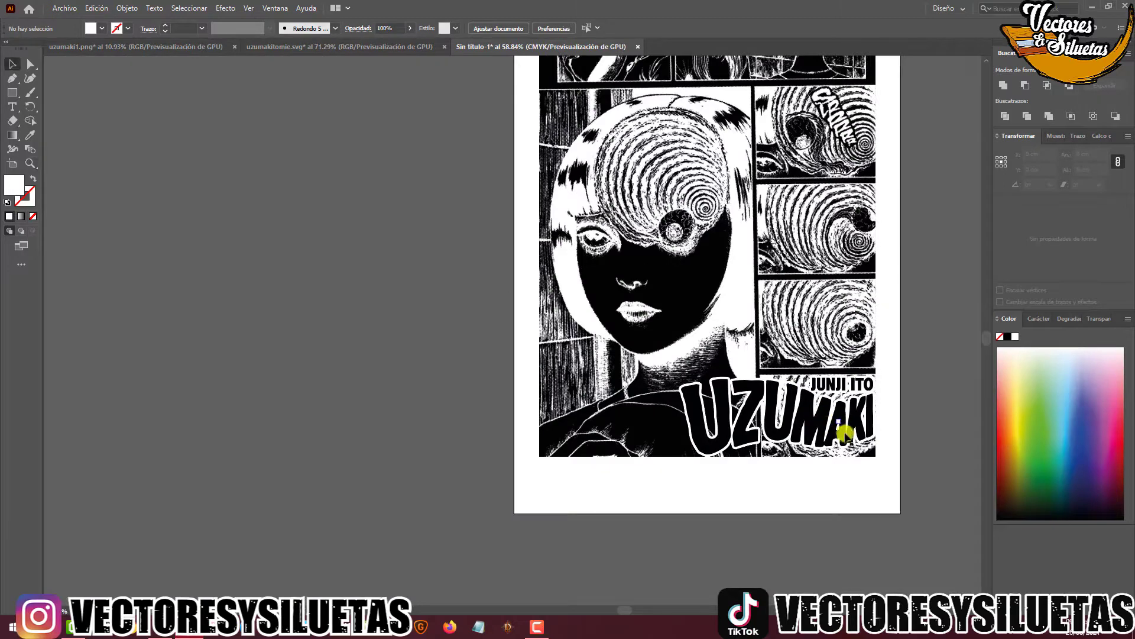
{"action": "key", "text": "z"}
{"action": "left_click_drag", "start_coordinate": [846, 420], "coordinate": [768, 389]}
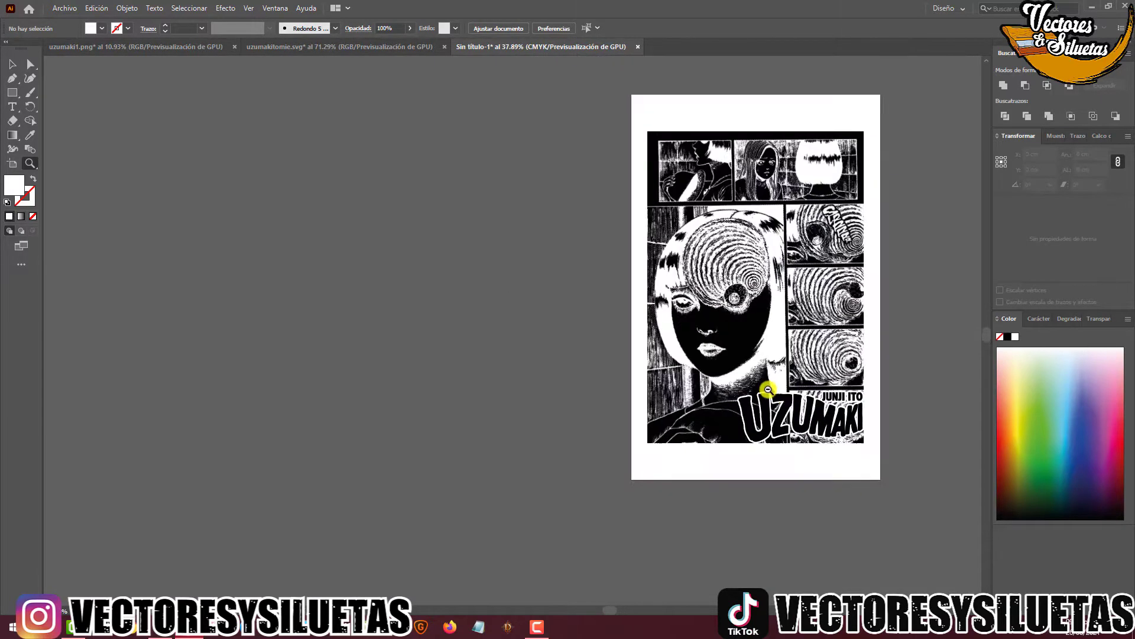
Review the whole manga page composition, checking the large face and the spiral panels together with the title
{"action": "left_click", "coordinate": [823, 324]}
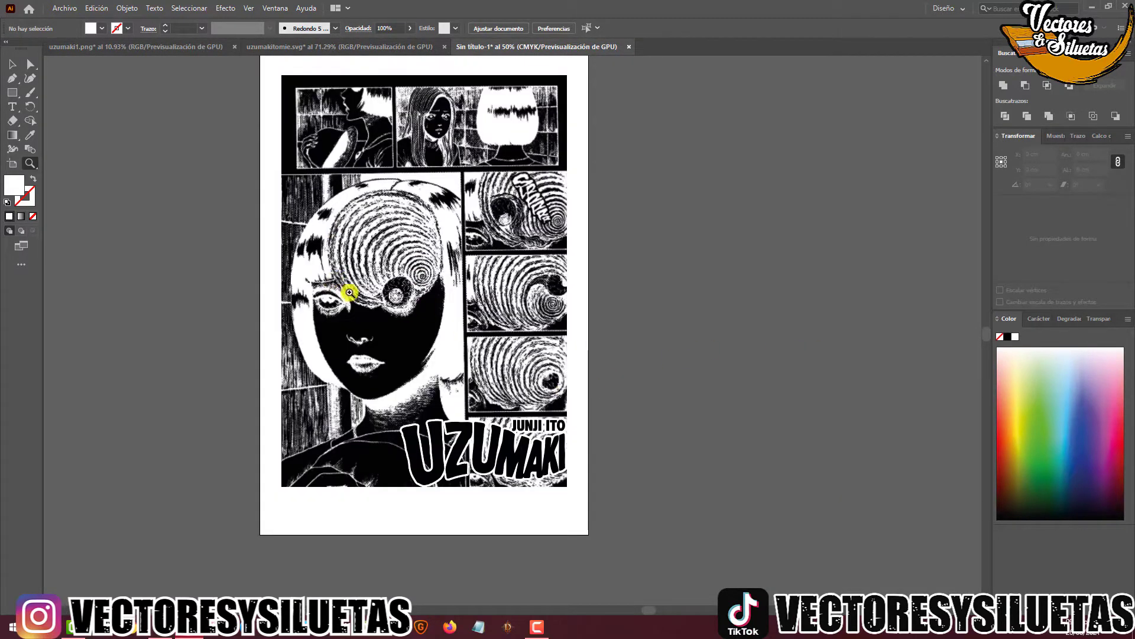
{"action": "scroll", "coordinate": [426, 252], "scroll_direction": "up", "scroll_amount": 2}
{"action": "left_click_drag", "start_coordinate": [461, 302], "coordinate": [438, 296]}
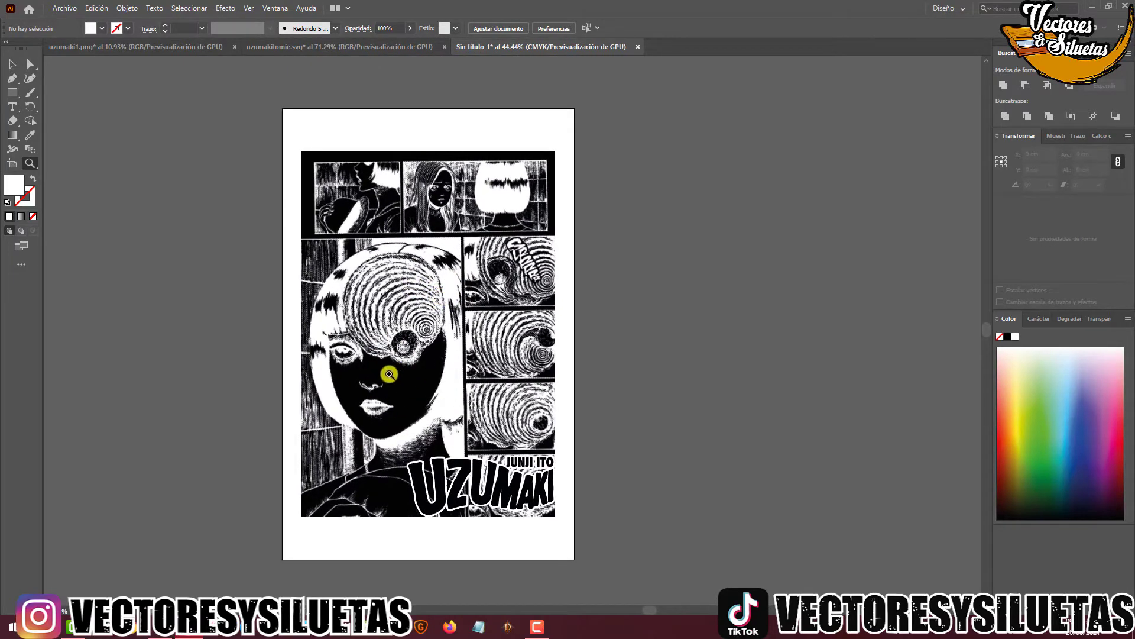
{"action": "left_click", "coordinate": [389, 373]}
{"action": "left_click", "coordinate": [508, 340]}
{"action": "left_click_drag", "start_coordinate": [609, 353], "coordinate": [561, 338]}
{"action": "left_click", "coordinate": [595, 310]}
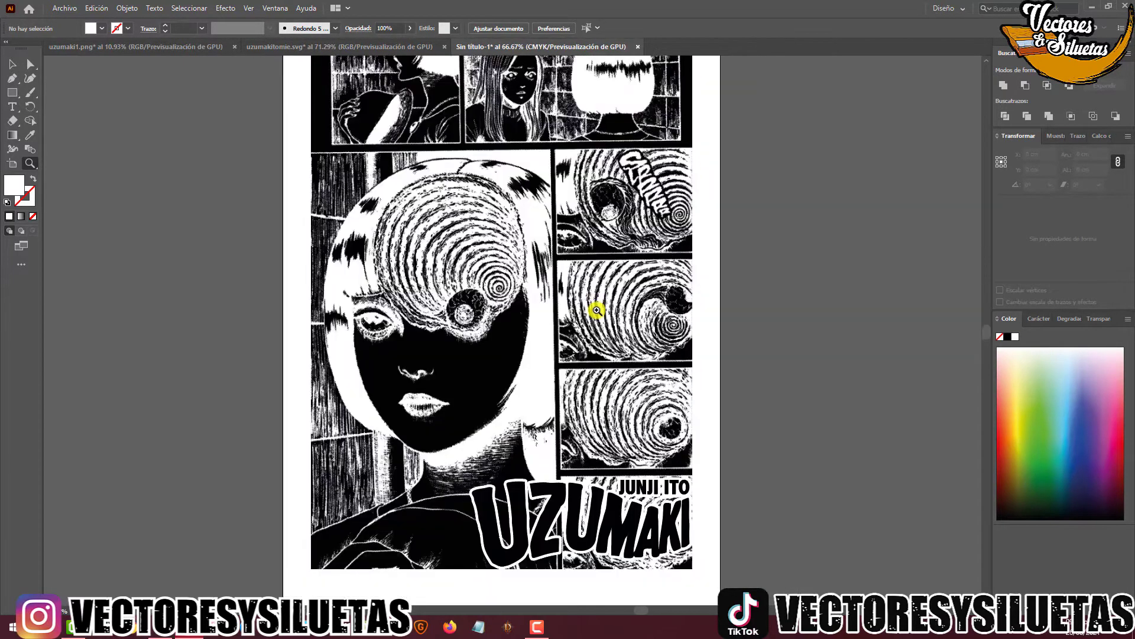
{"action": "scroll", "coordinate": [596, 310], "scroll_direction": "down", "scroll_amount": 1}
{"action": "key", "text": "v"}
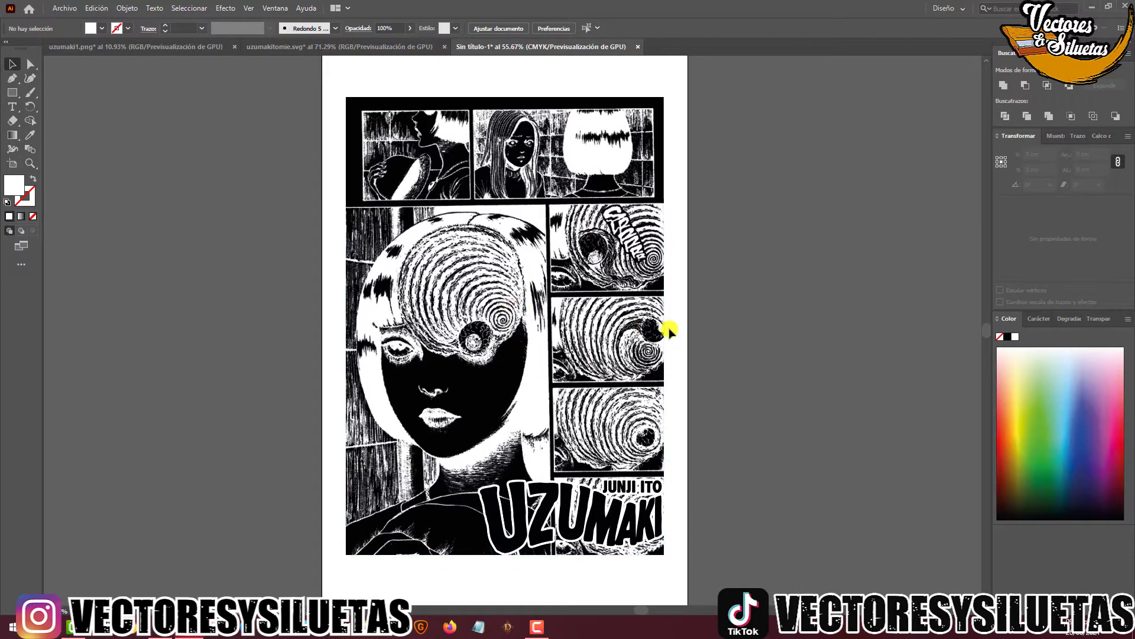